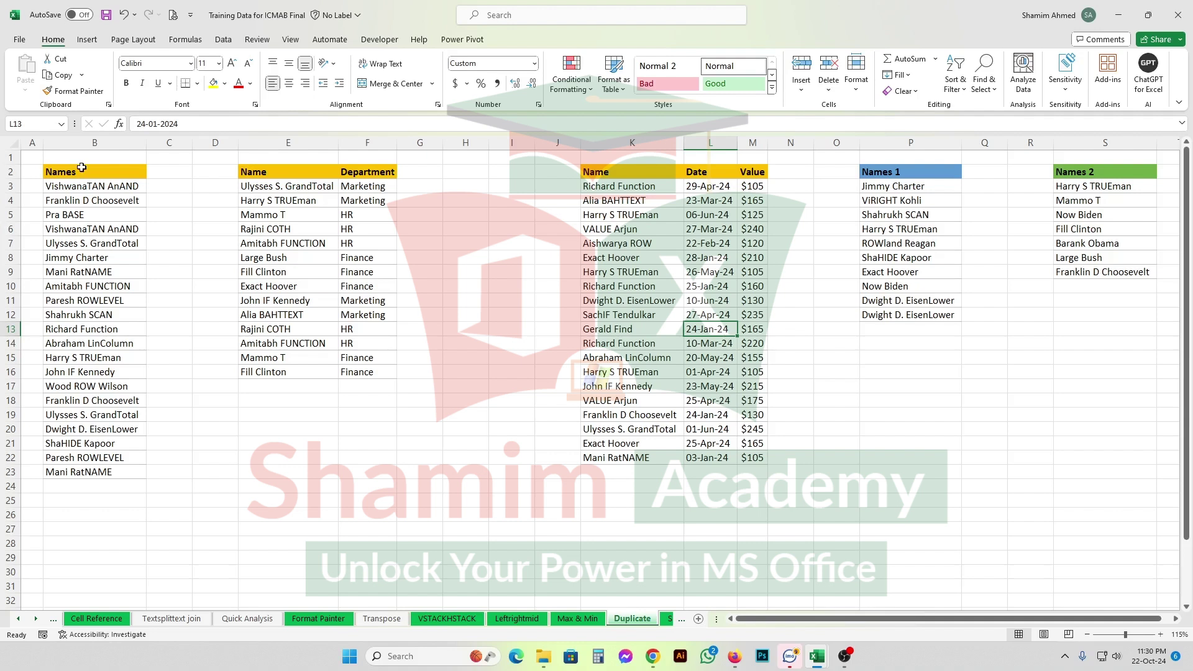
left_click_drag(81, 168, 81, 444)
left_click_drag(274, 186, 389, 371)
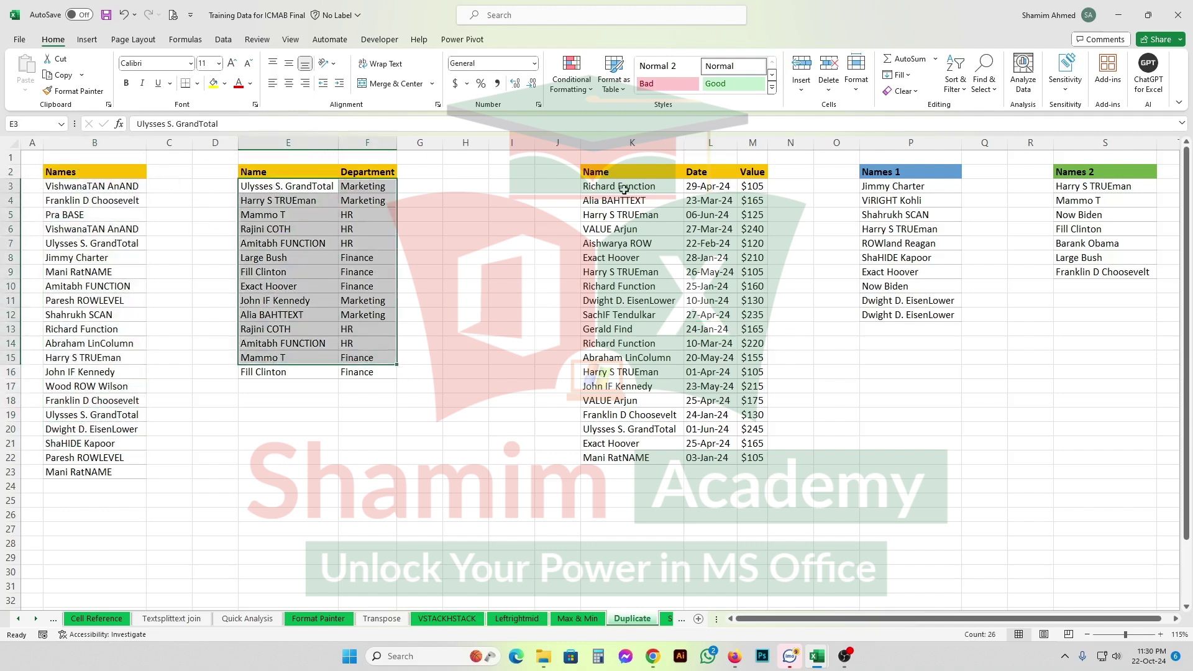
left_click_drag(622, 177, 777, 488)
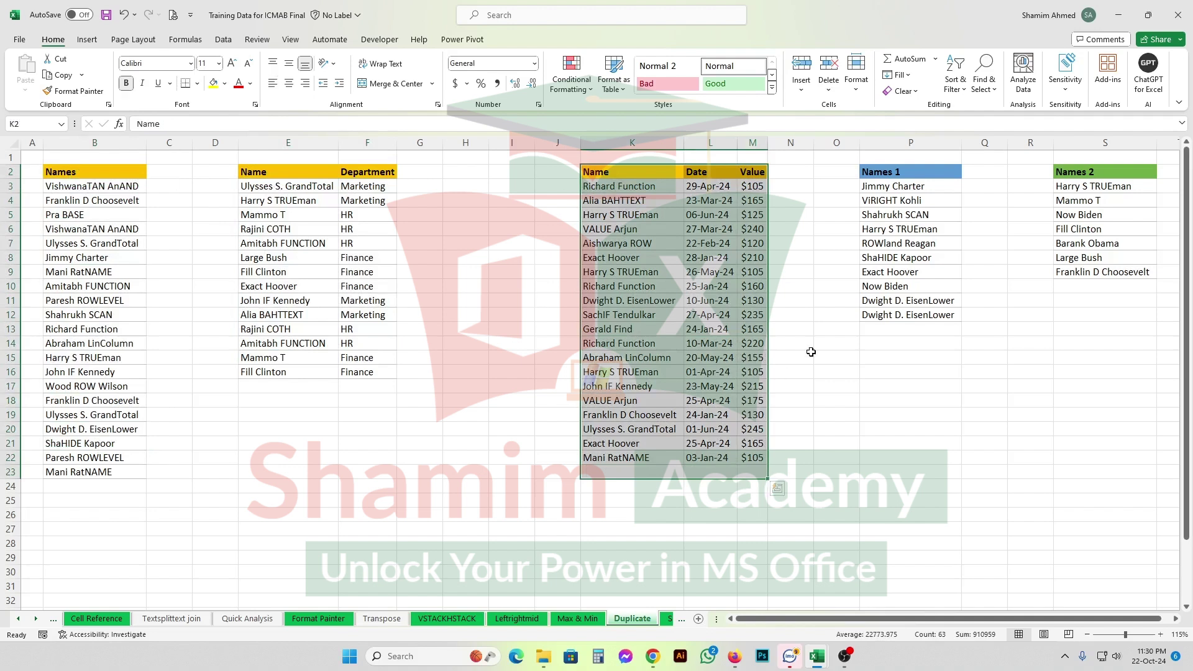
left_click_drag(914, 174, 964, 321)
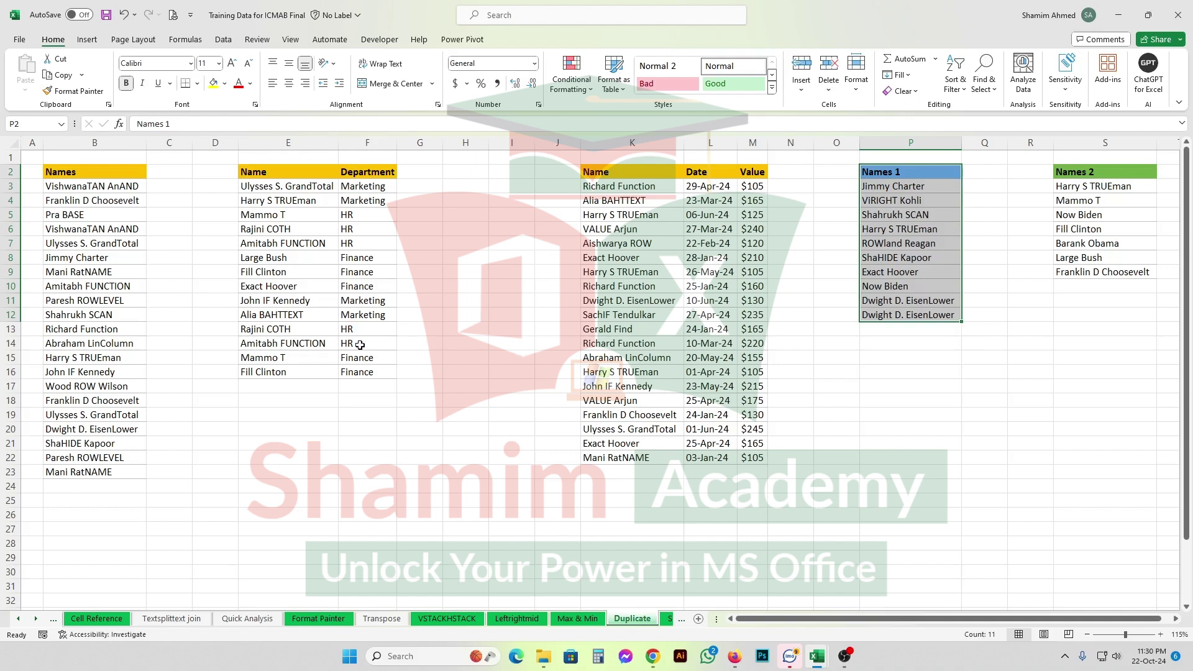
Highlight the duplicate values in the Names list B3:B23 with conditional formatting, using Yellow Fill with Dark Yellow Text.
left_click(89, 173)
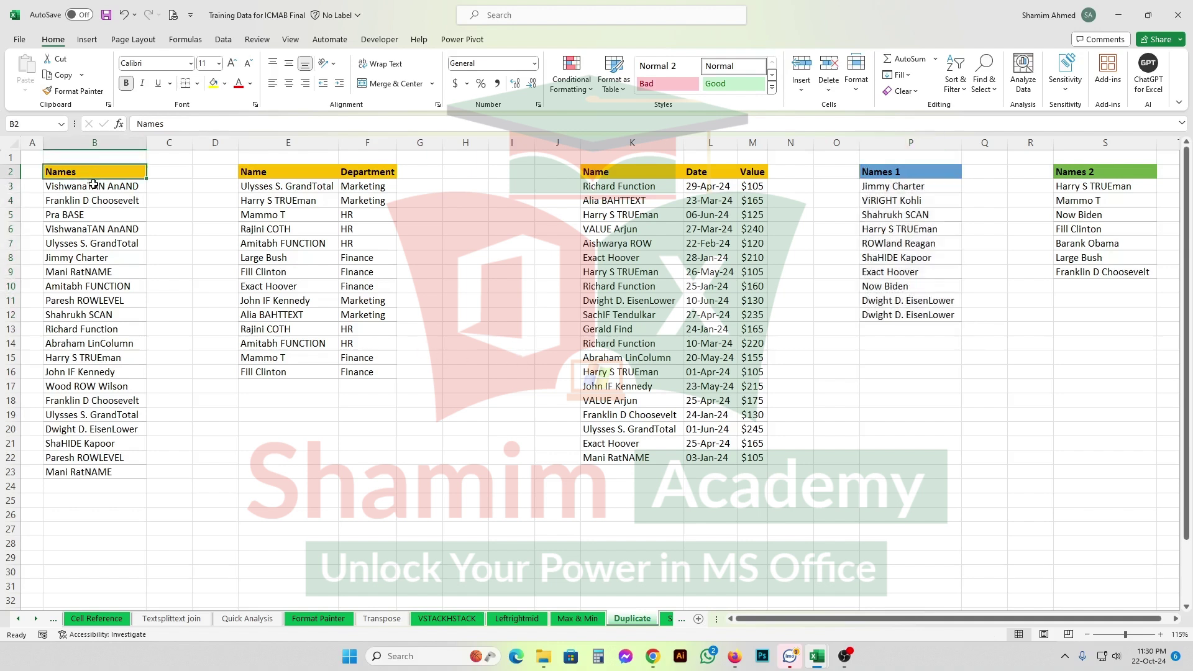
left_click_drag(93, 184, 105, 471)
left_click(110, 344)
left_click_drag(115, 191, 108, 470)
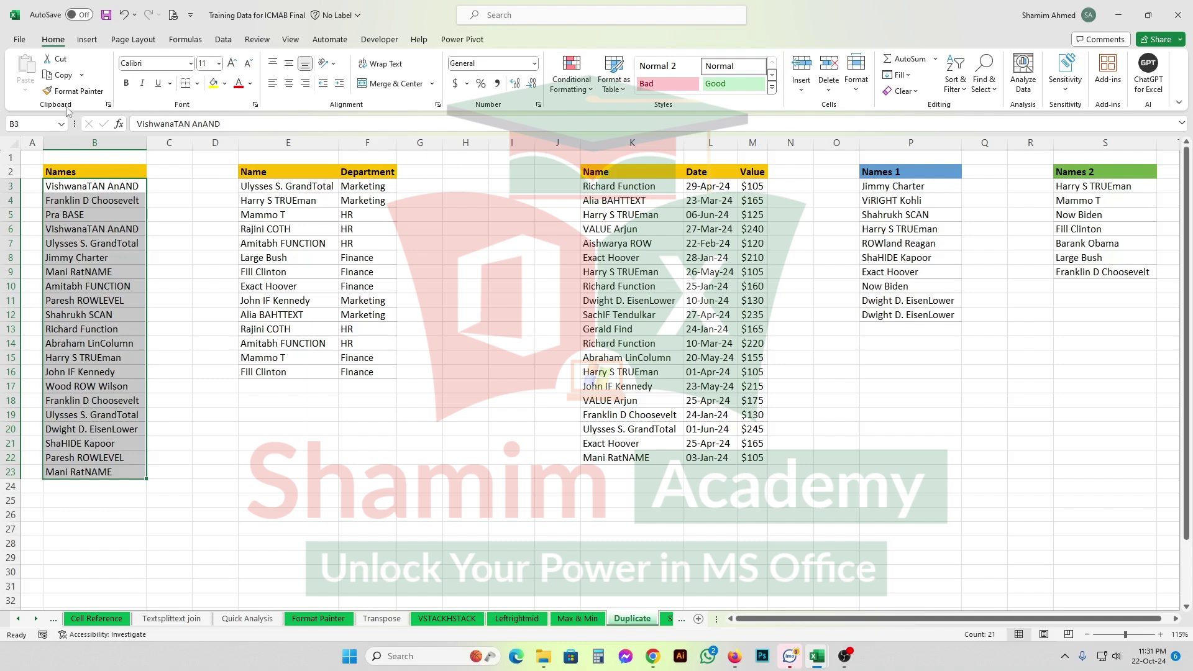
left_click(581, 86)
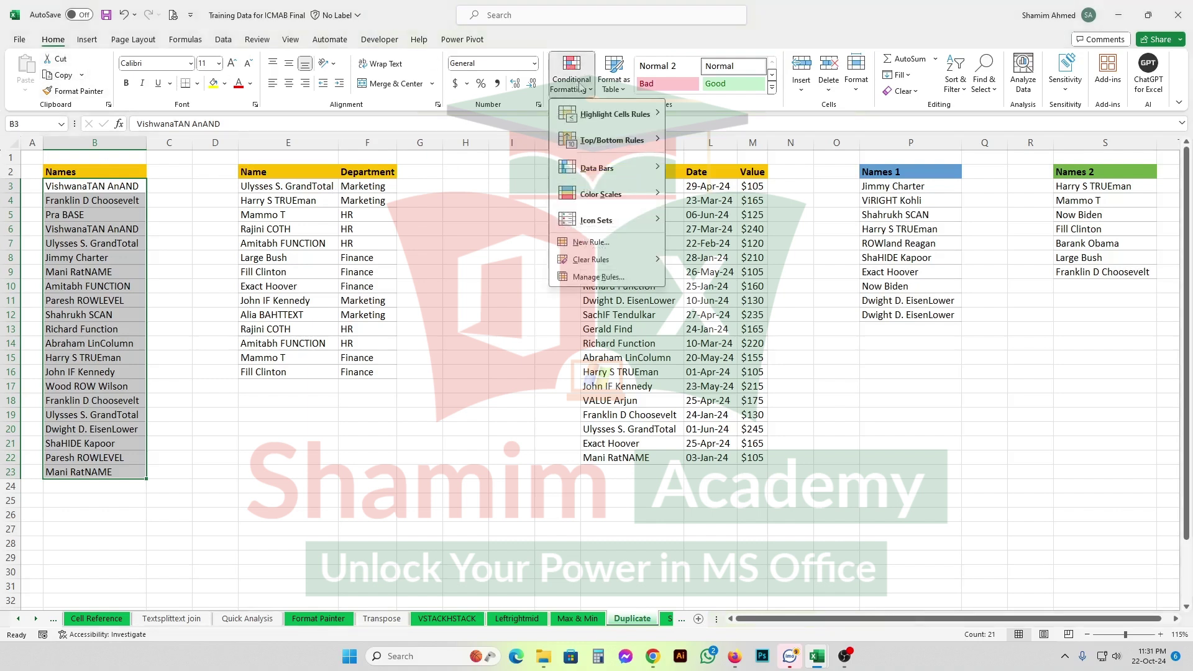
mouse_move(603, 110)
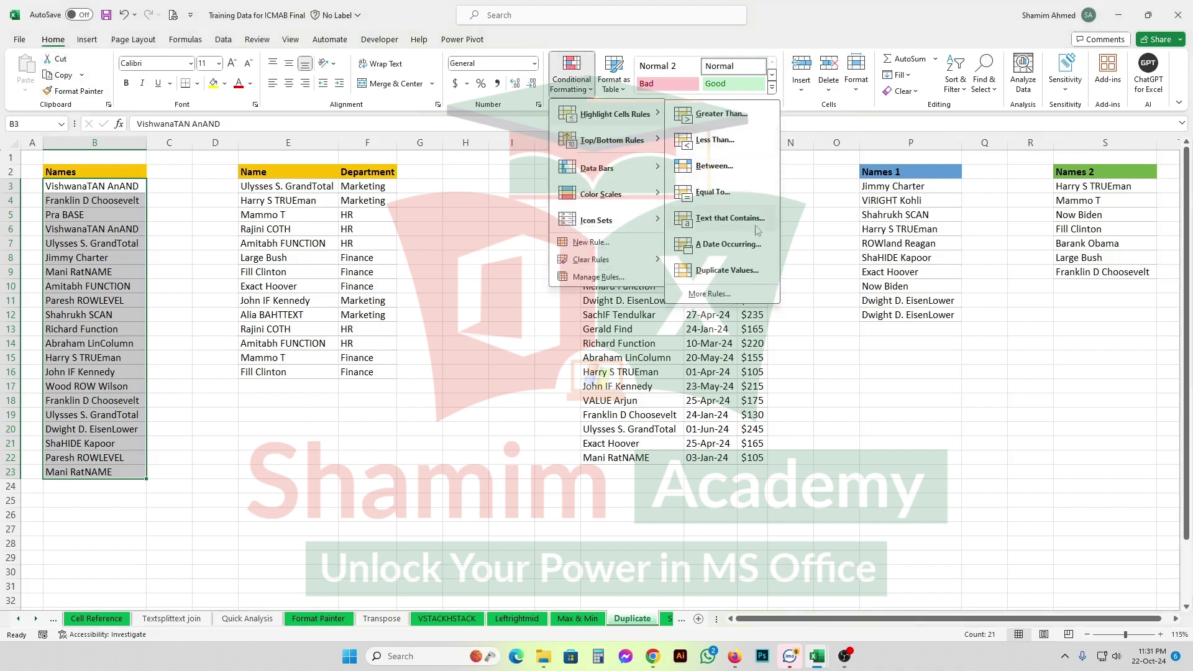
left_click(748, 272)
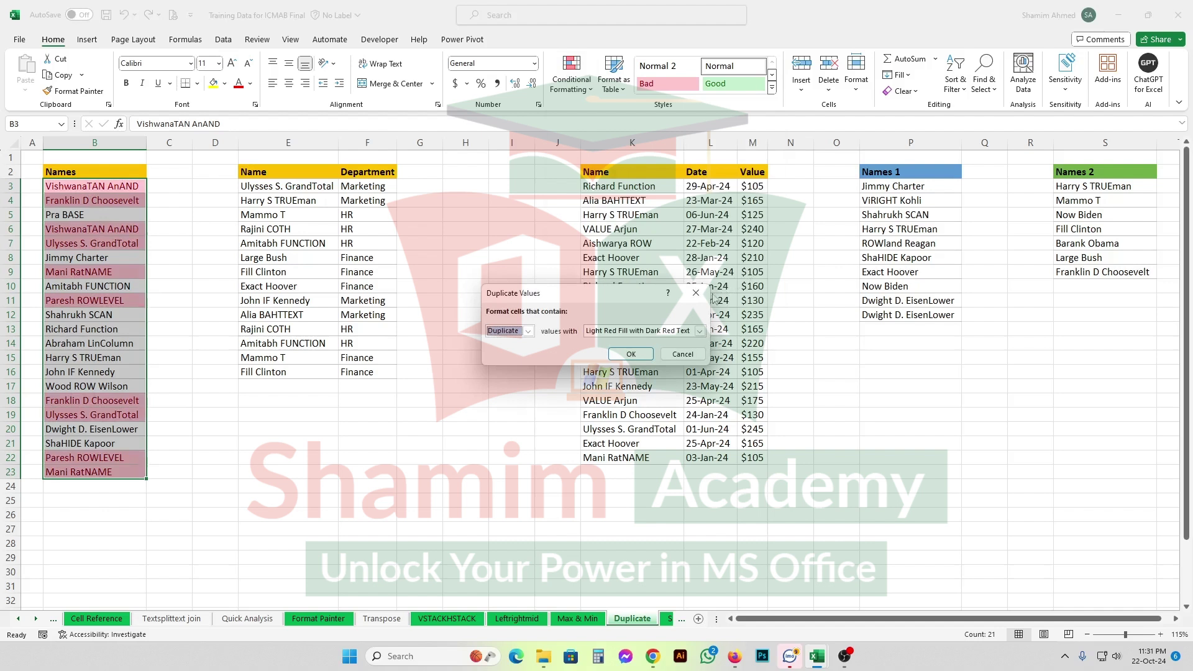
left_click(698, 332)
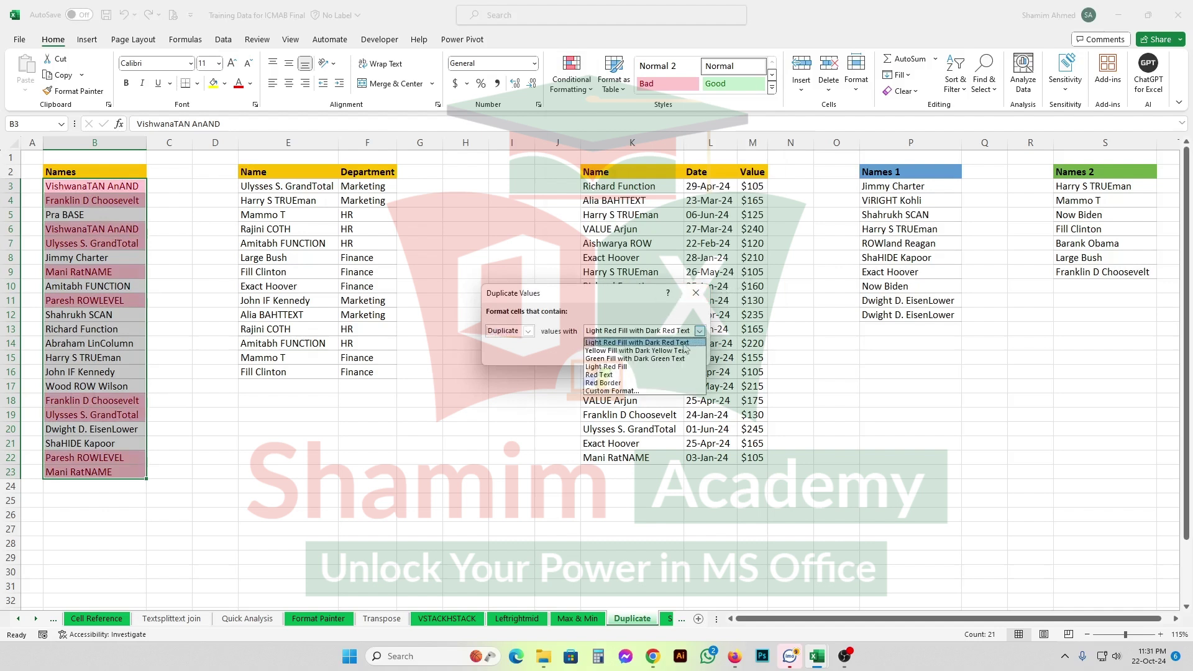
left_click(682, 351)
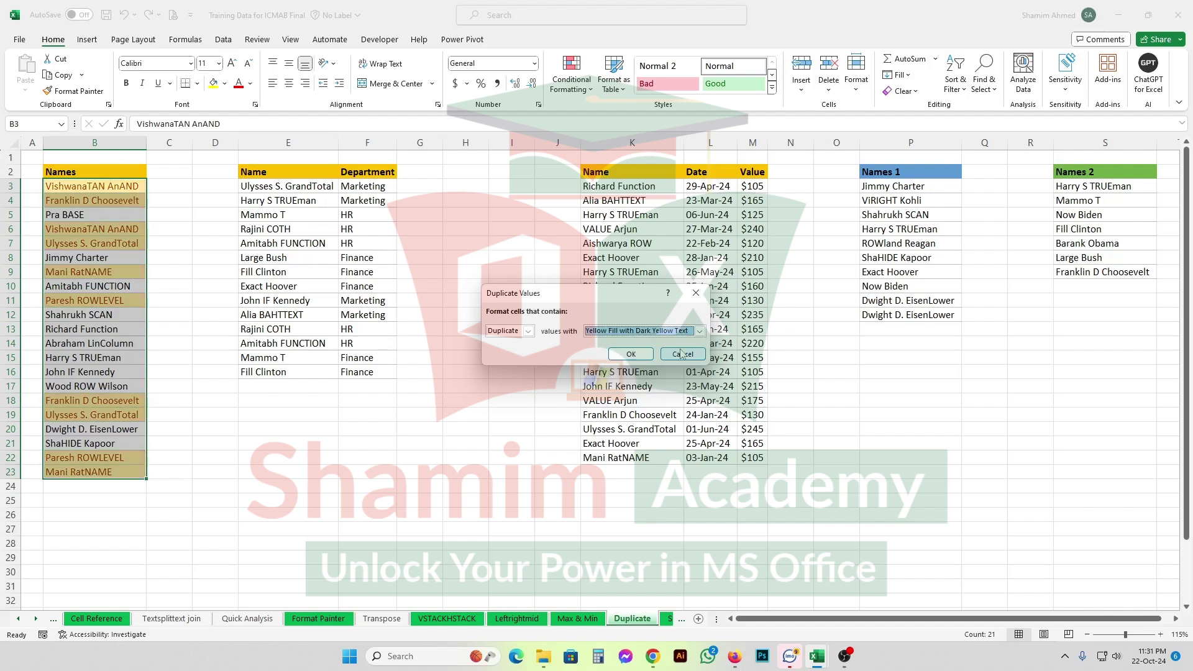
left_click(631, 356)
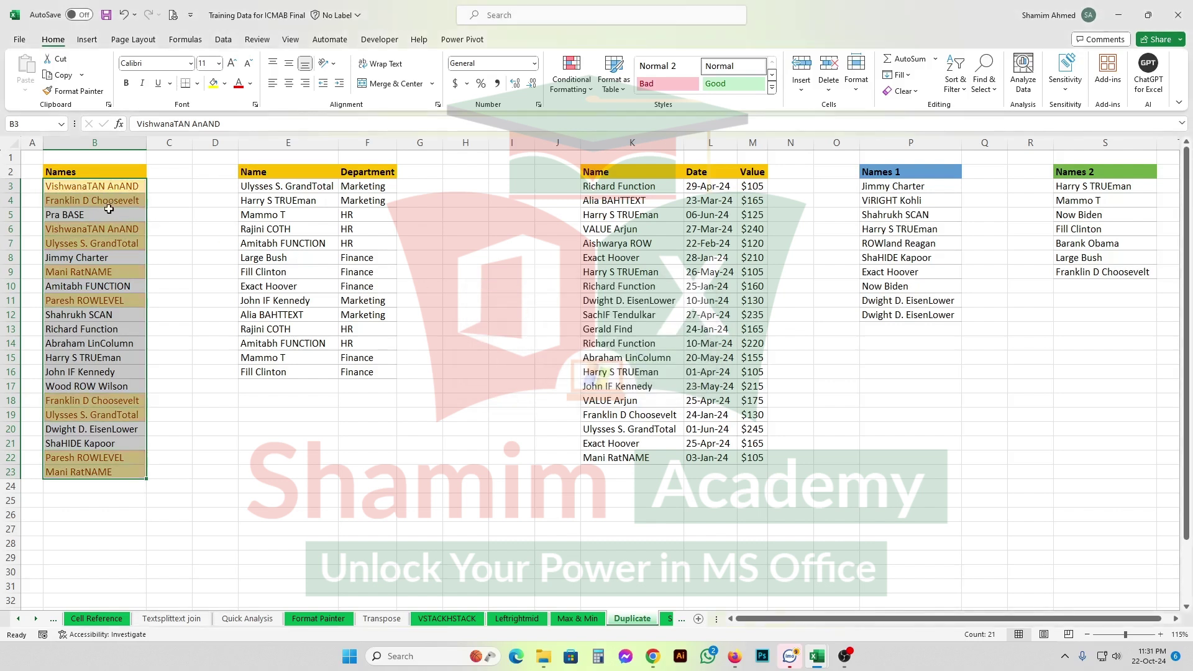
Check the highlighted repeated entries in the Names list and undo the duplicate highlighting.
left_click(118, 187)
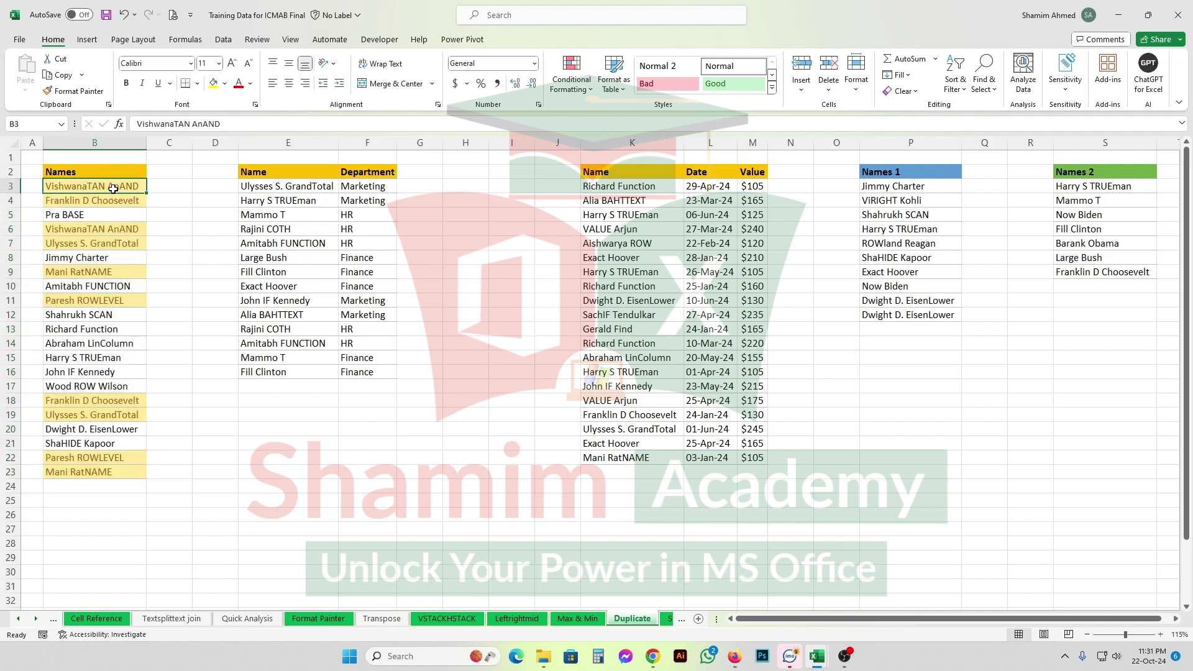
left_click(116, 230)
left_click(116, 247)
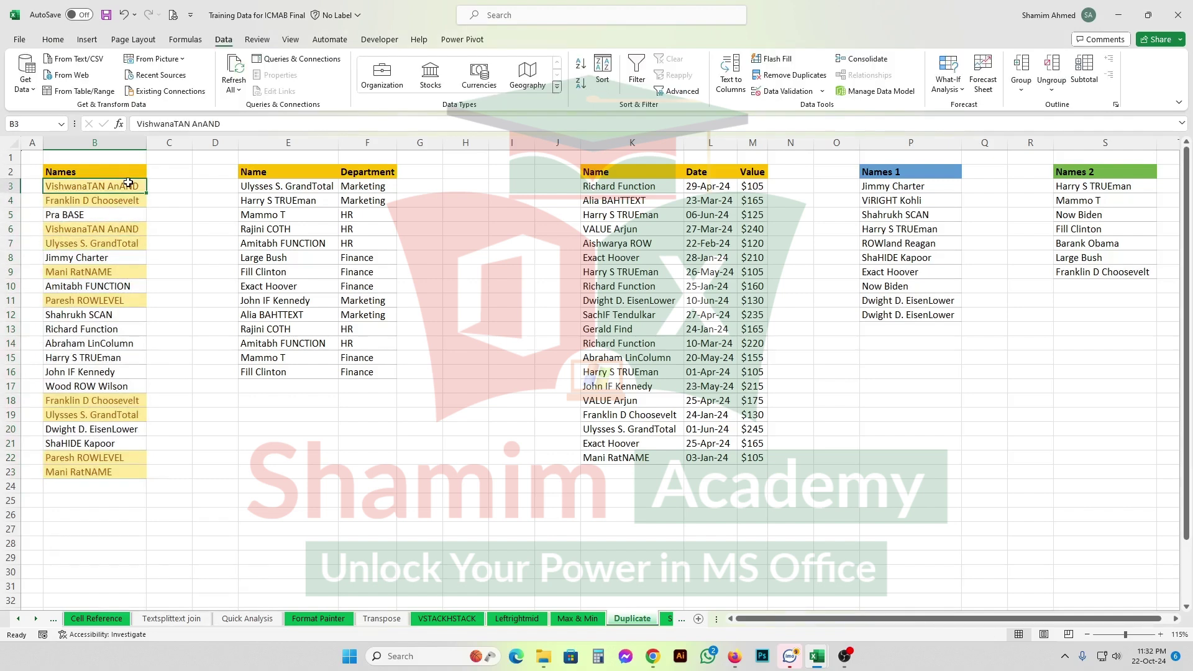
key("ctrl+z")
Run Remove Duplicates on the Names list B3:B23 with the Names column checked, and undo the removal.
left_click(128, 183)
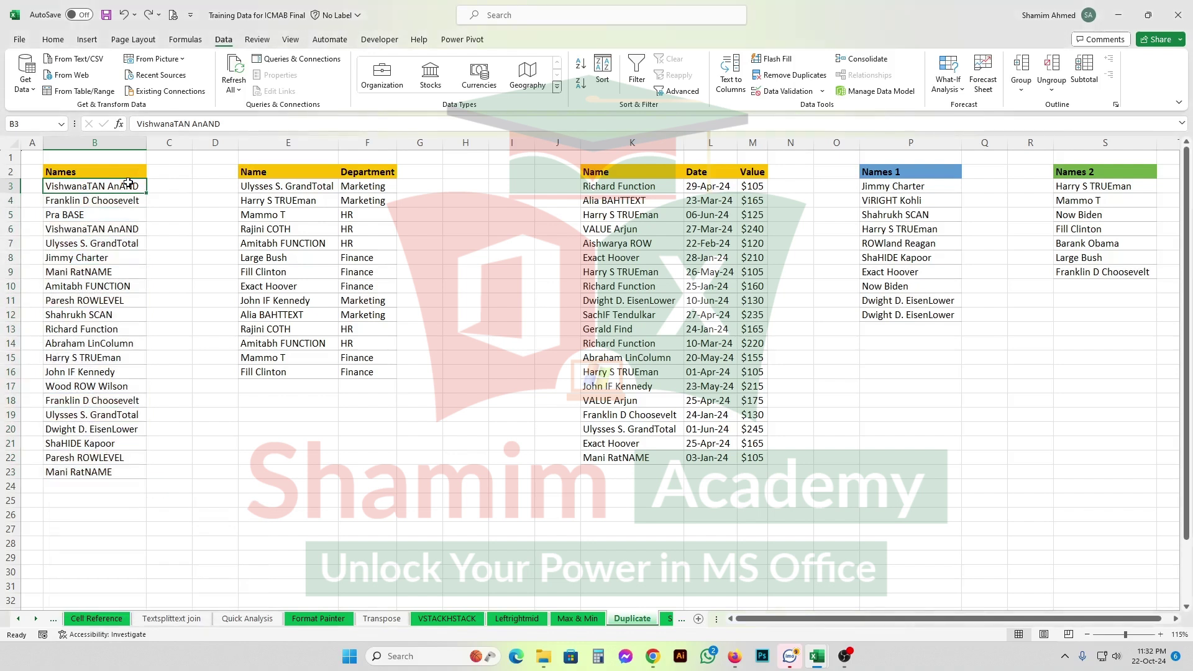
key("ctrl+shift+Down")
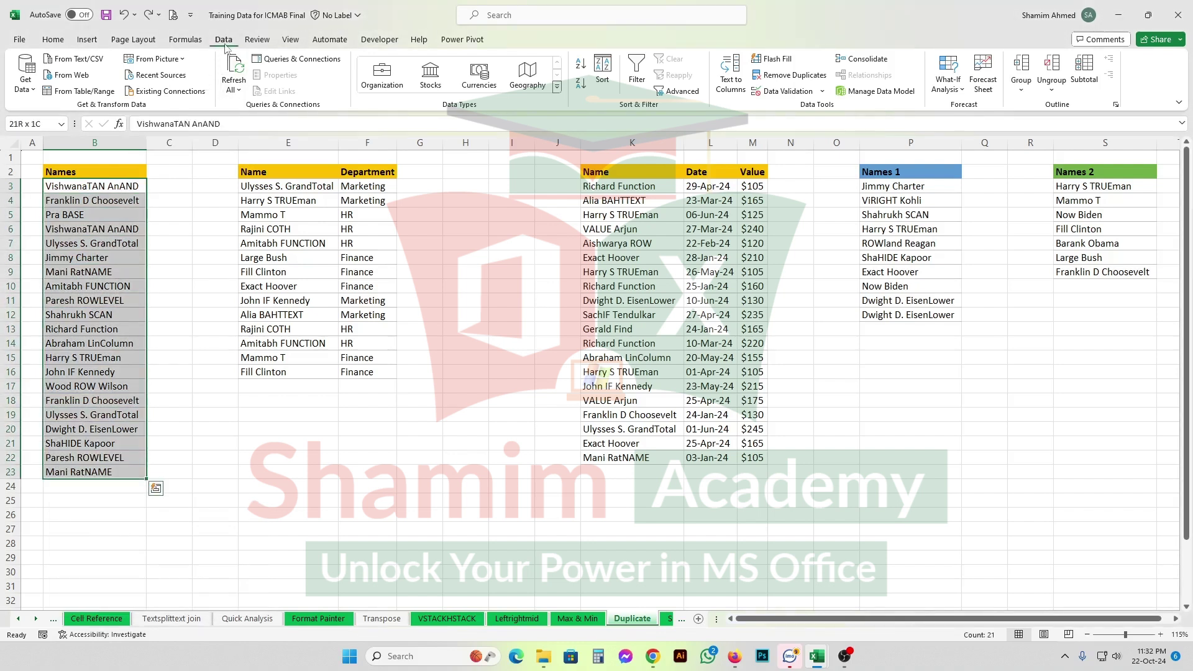
left_click(788, 75)
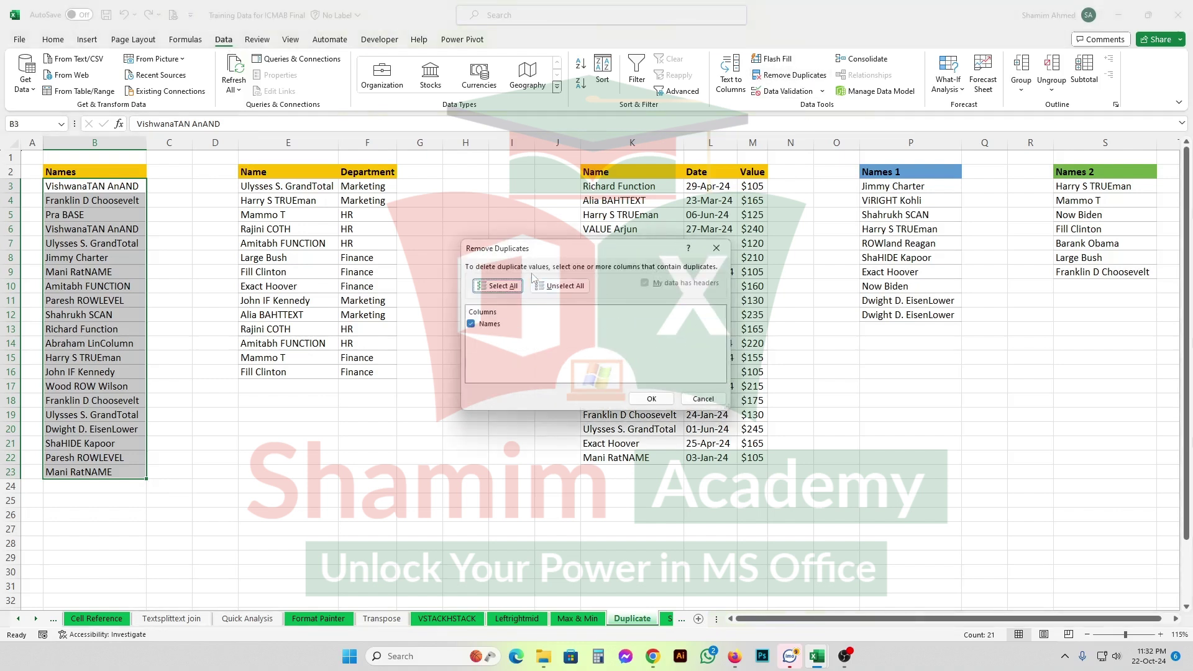
left_click(652, 400)
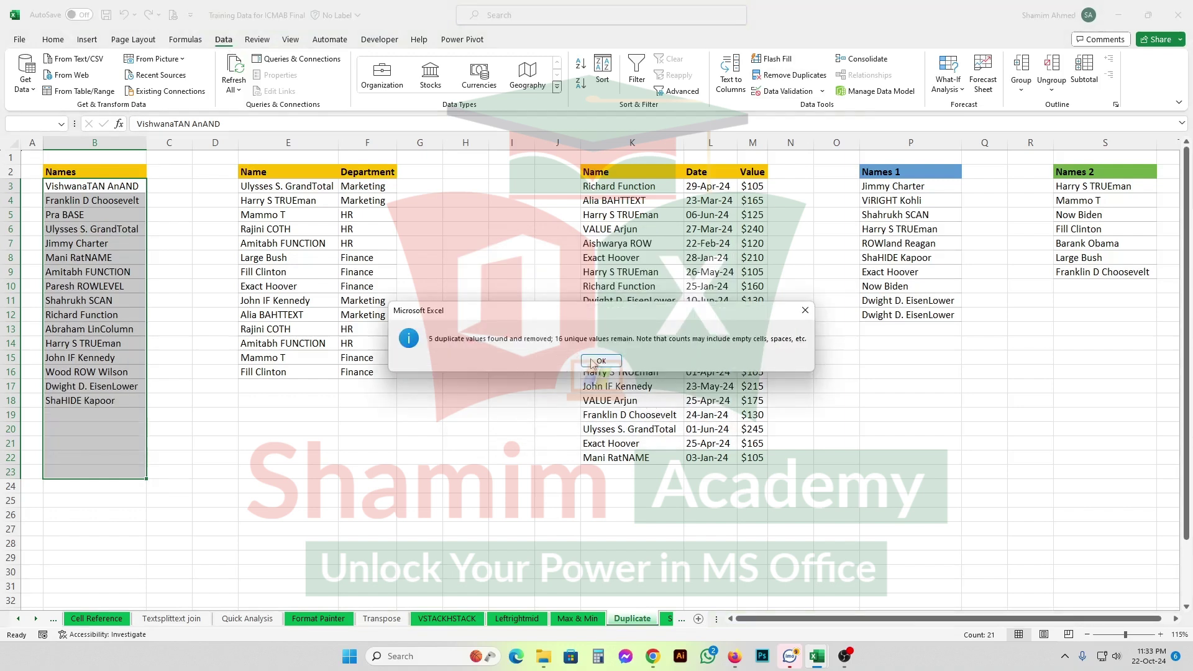
left_click(598, 361)
key("ctrl+z")
Enter =UNIQUE(B3:B23) in cell B26 to extract the distinct names, and look over the resulting list.
left_click(70, 513)
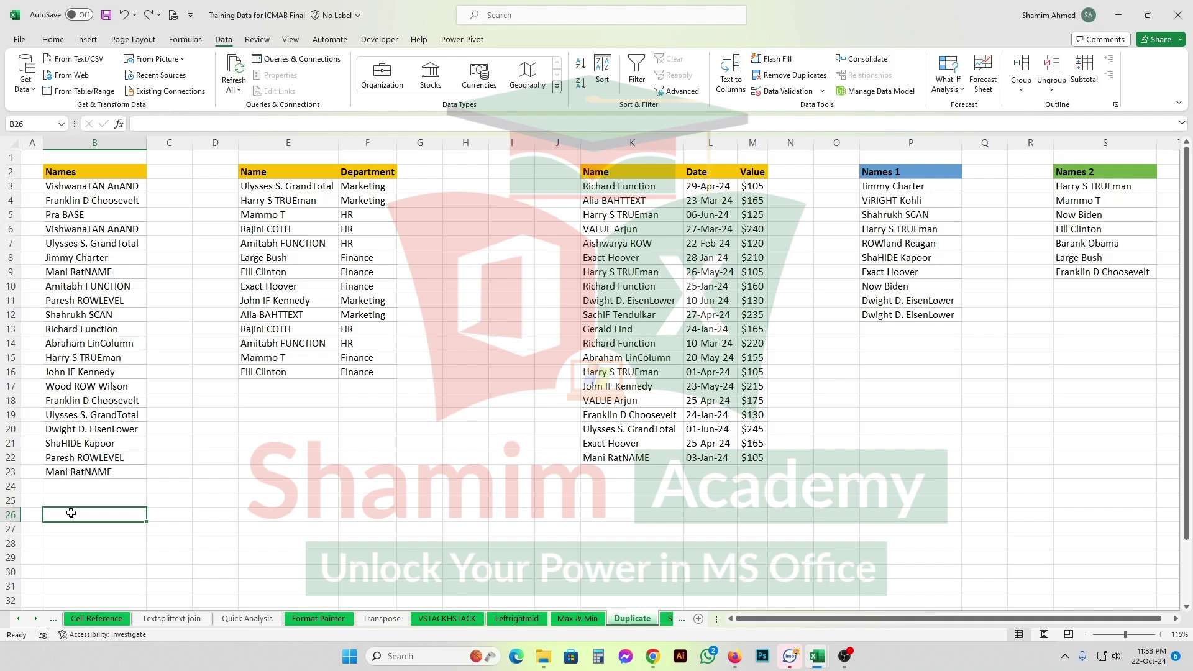
type("=")
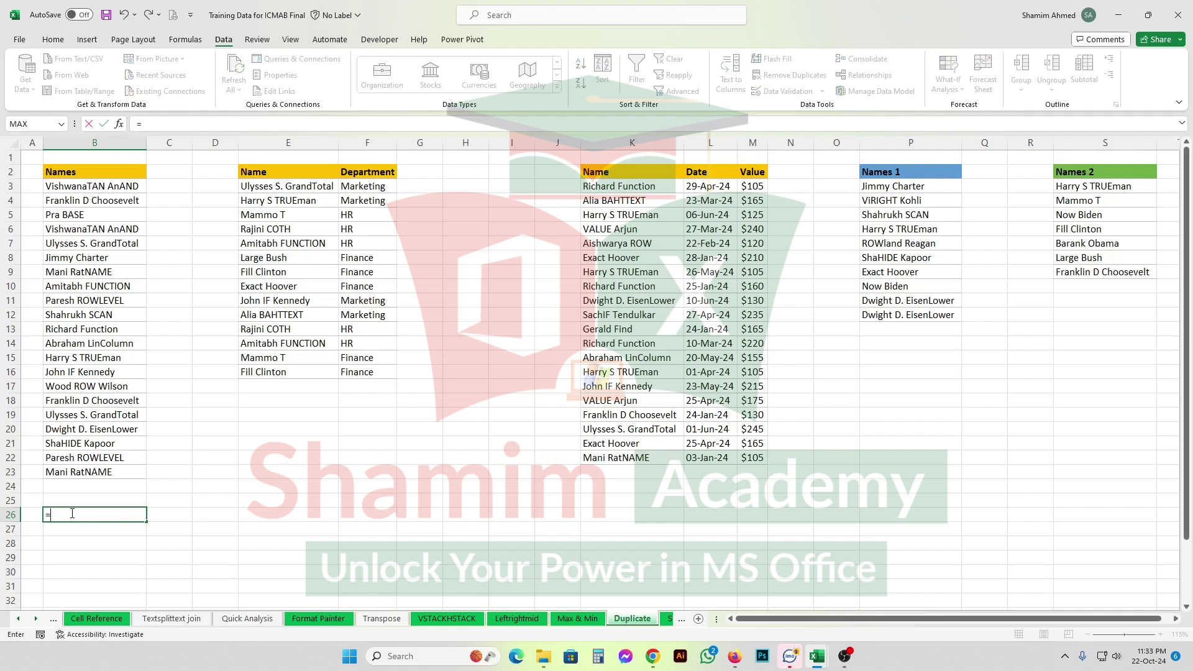
type("uni")
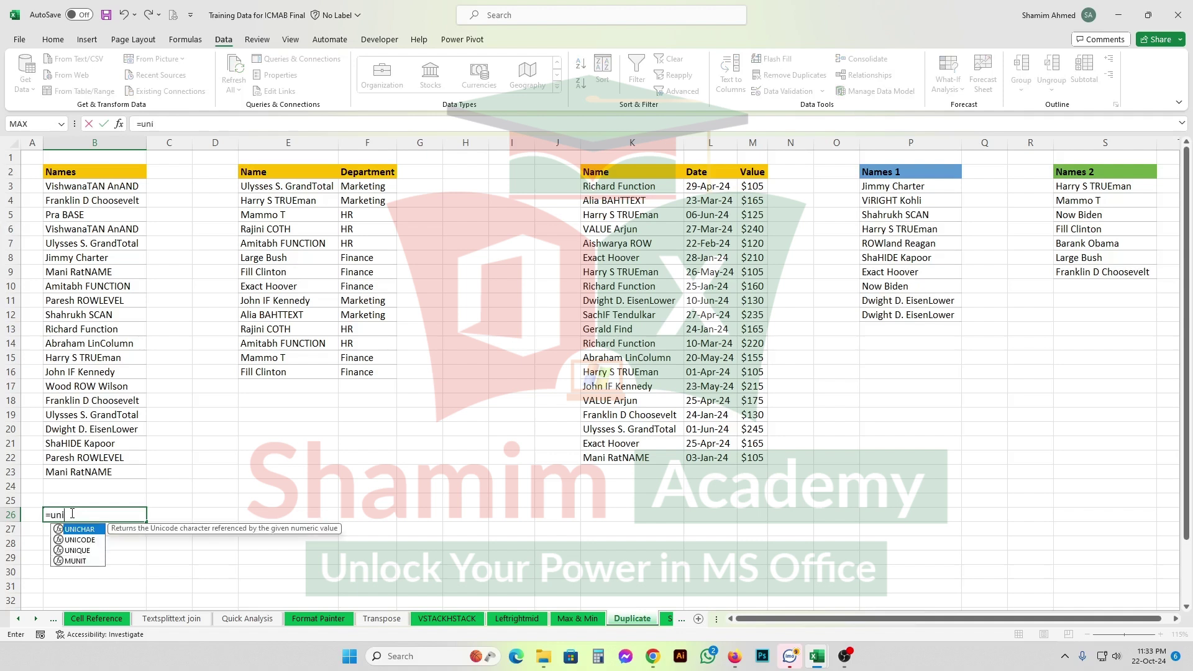
type("q")
key("Tab")
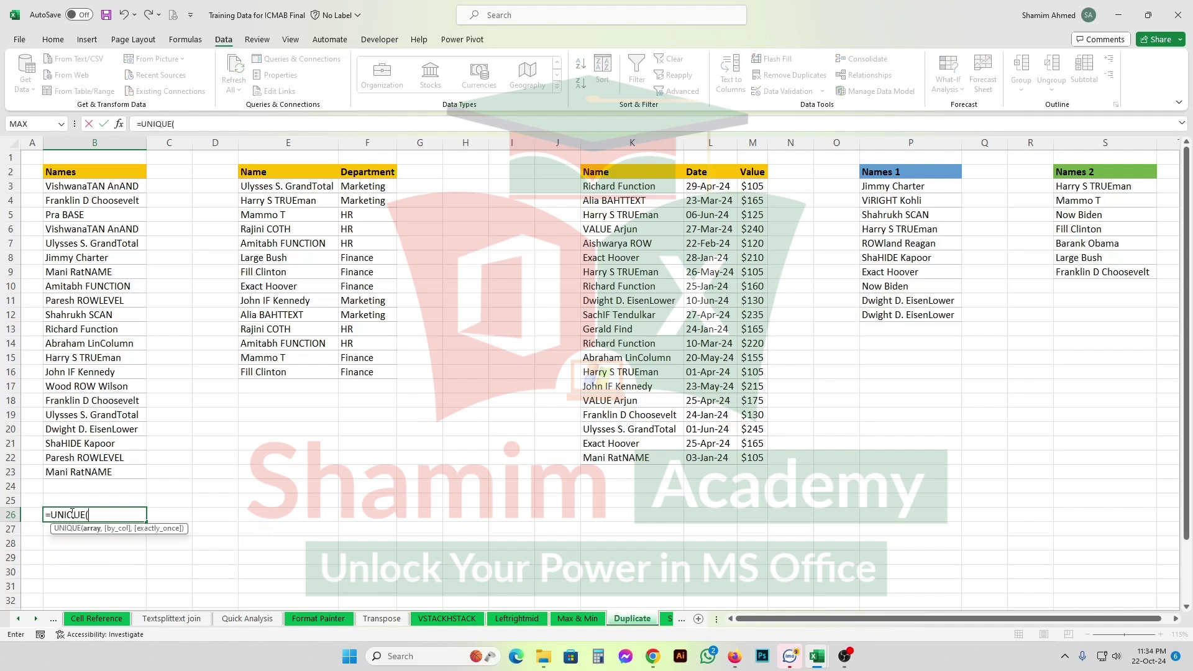
left_click_drag(108, 186, 94, 461)
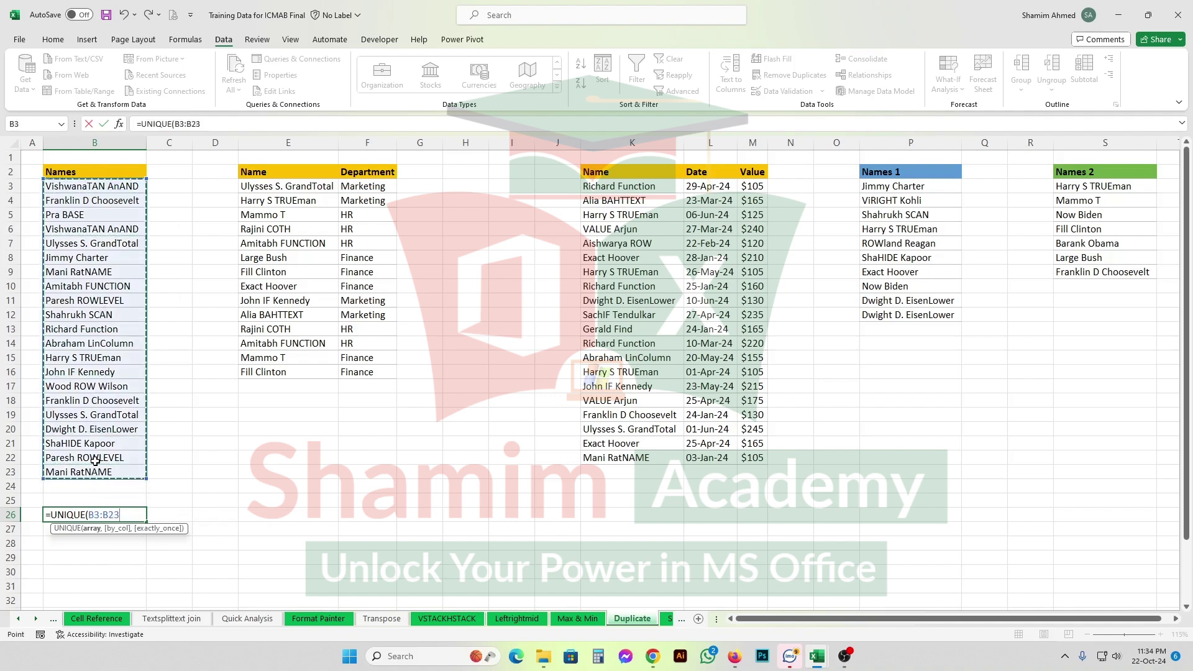
key("Return")
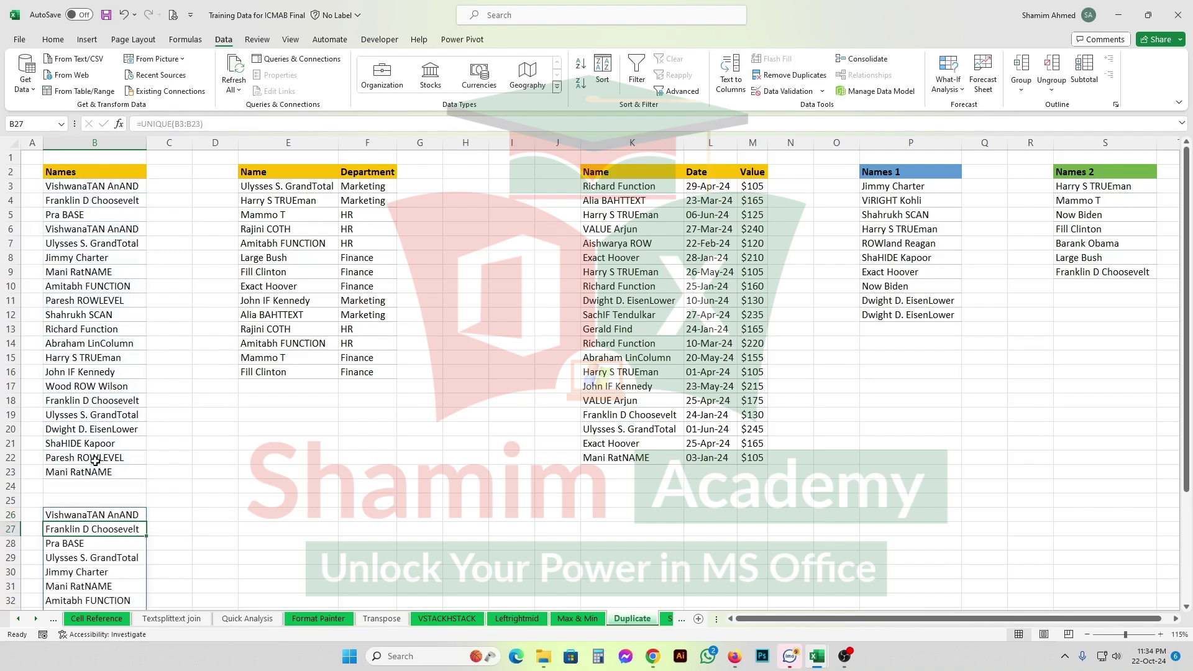
scroll(95, 461, "down", 6)
scroll(107, 451, "up", 4)
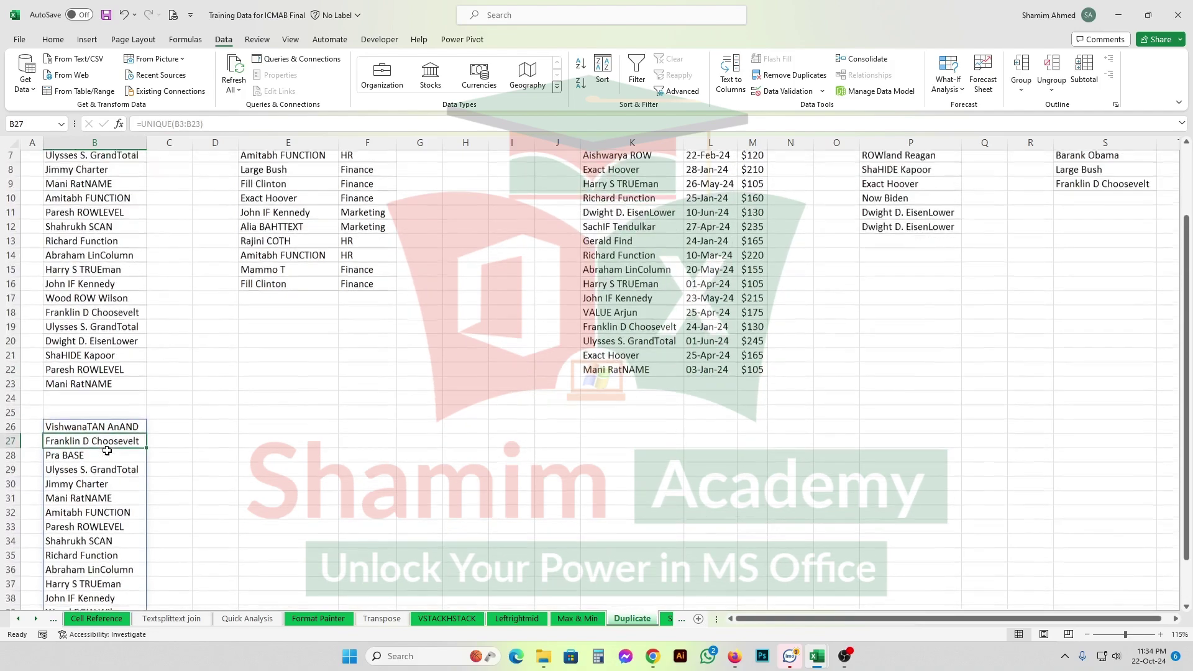
scroll(107, 450, "down", 3)
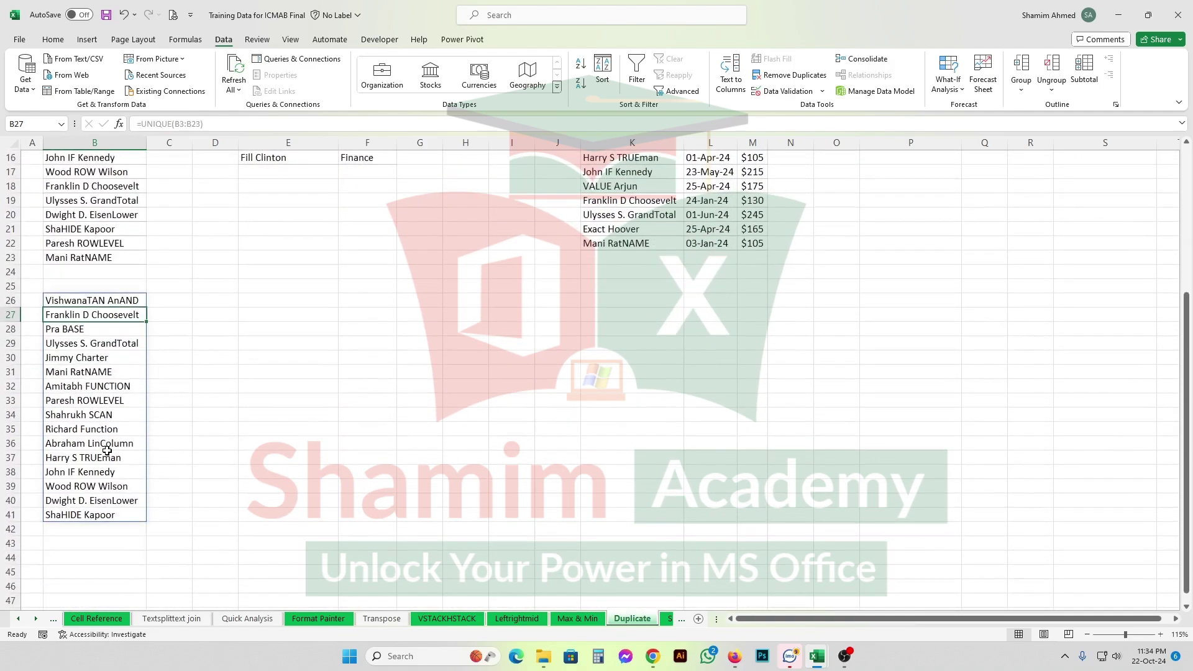
scroll(107, 450, "up", 5)
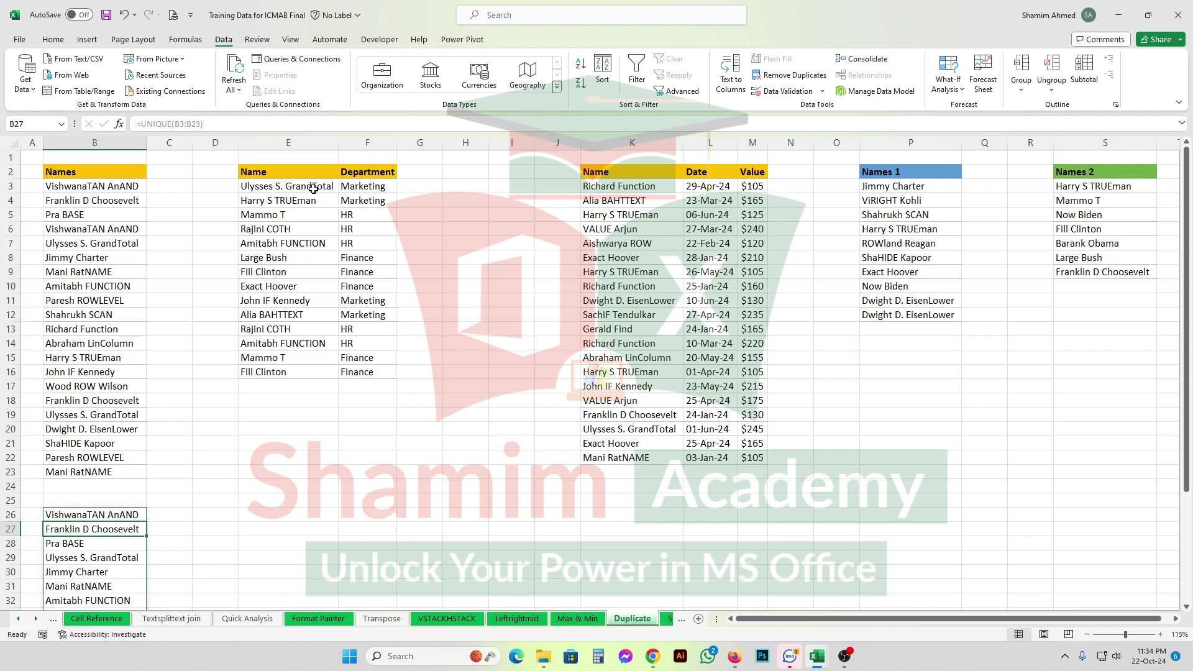
Remove duplicate rows from the table range E3:F16, comparing both the Name and Department columns.
left_click_drag(313, 188, 367, 374)
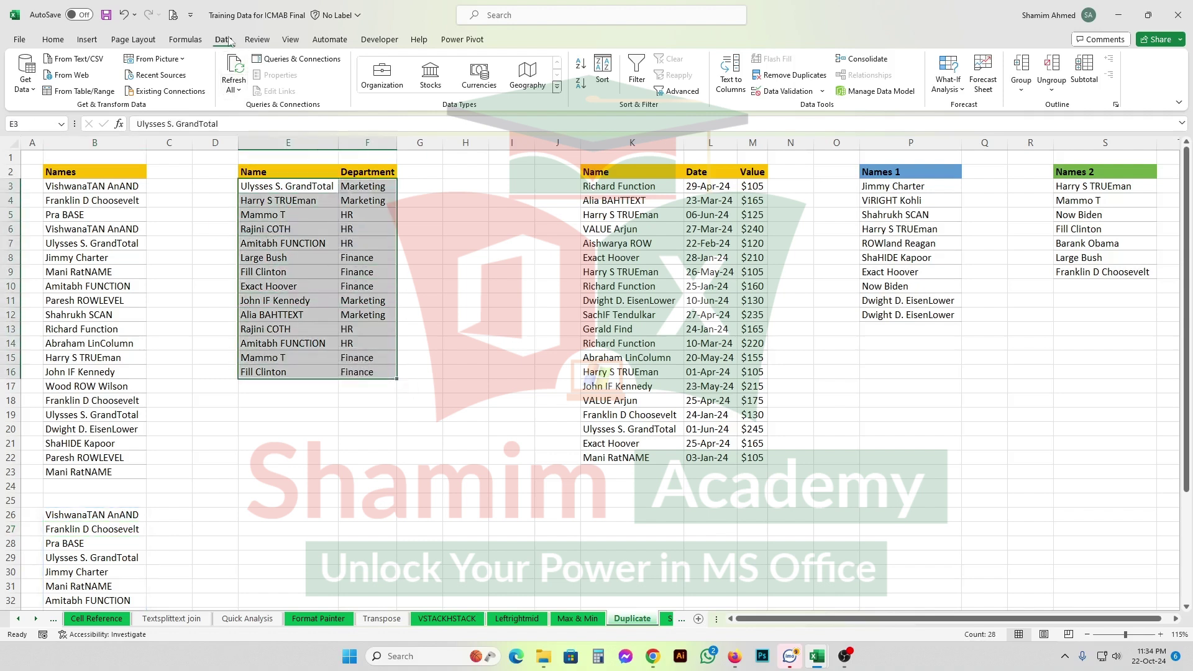
left_click(789, 75)
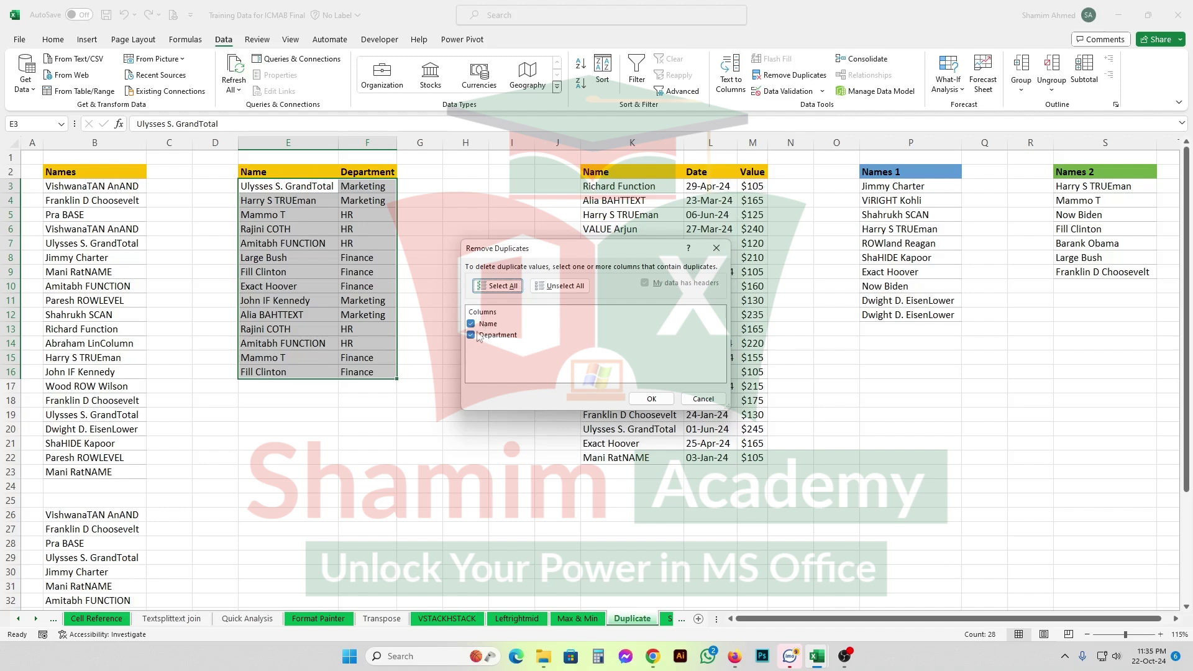
left_click(636, 404)
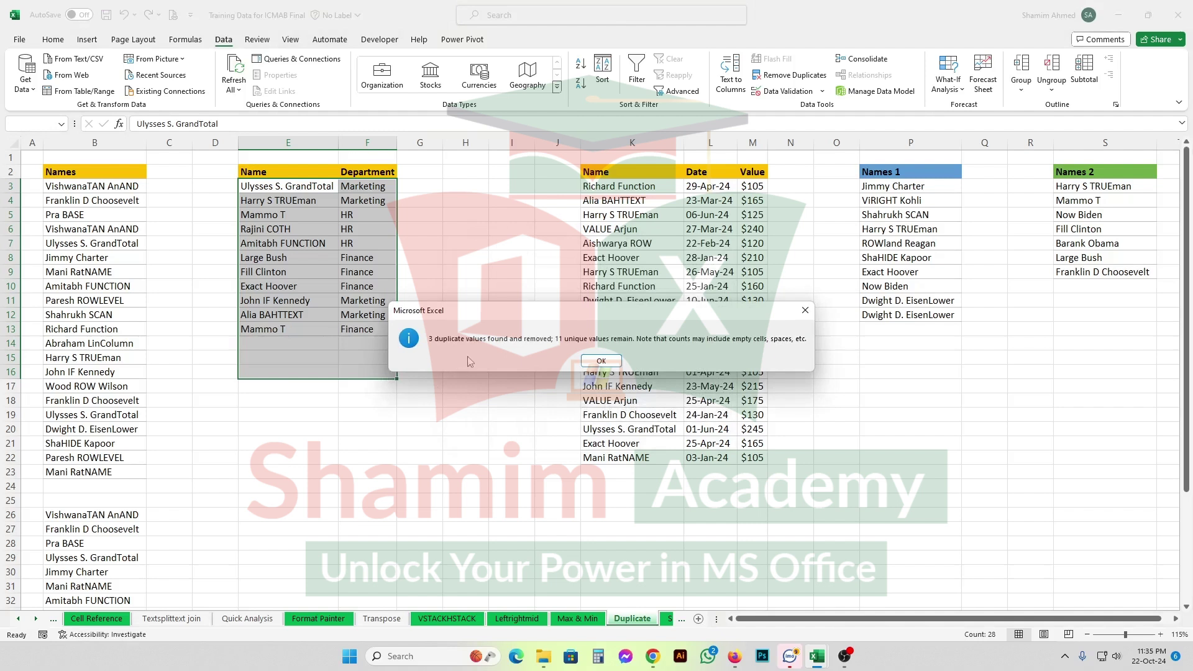
left_click(607, 362)
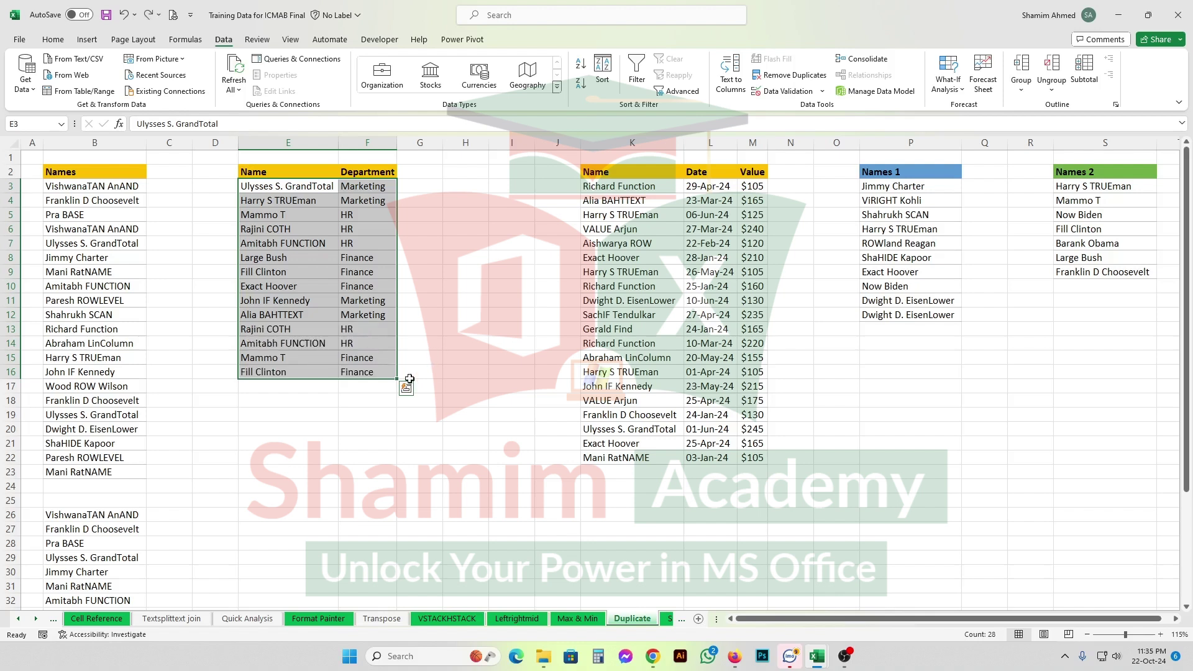
Enter =UNIQUE(E3:F16) in cell E20 to extract the distinct name and department rows.
left_click(295, 431)
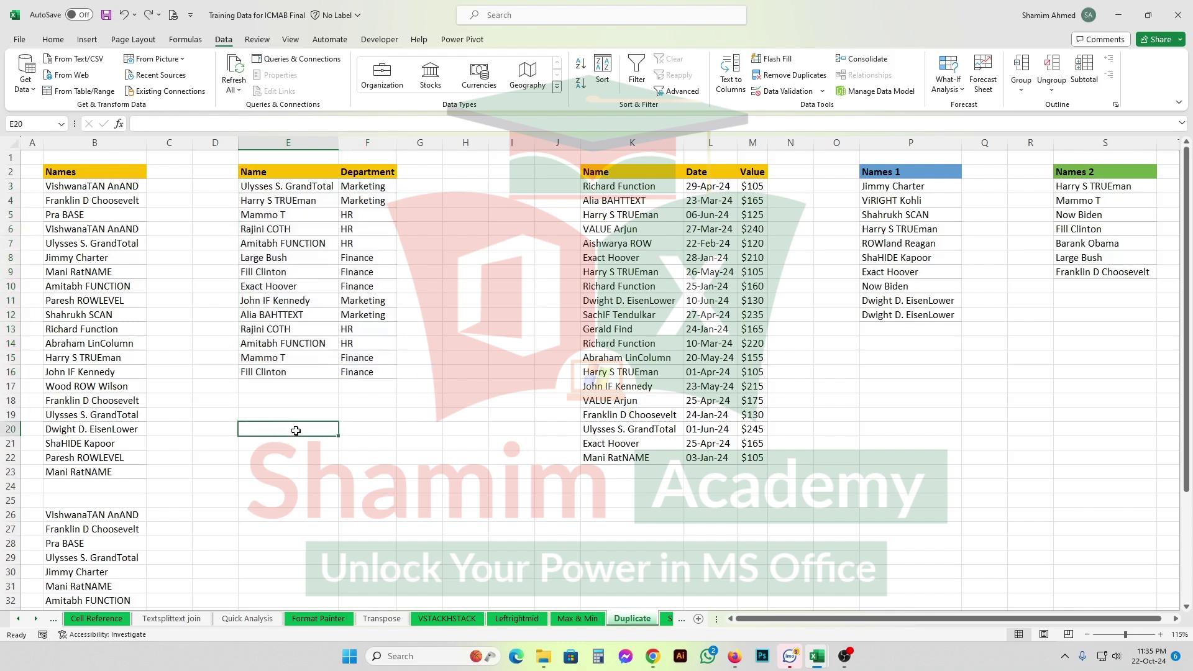
type("=u")
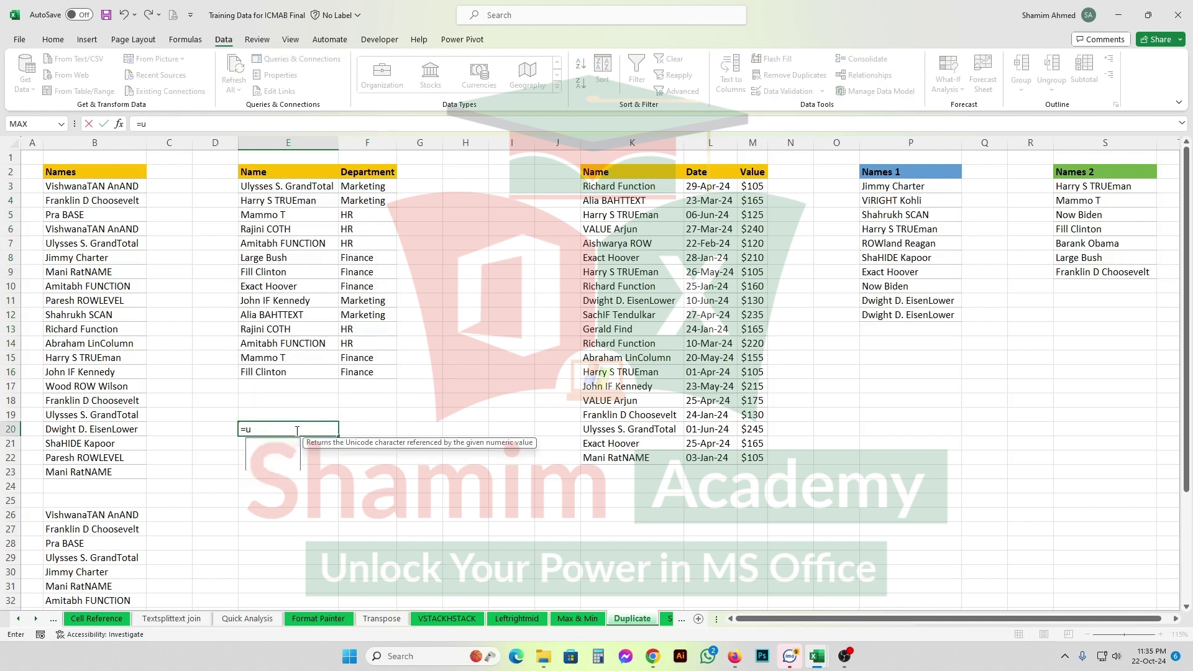
type("niqu")
key("Tab")
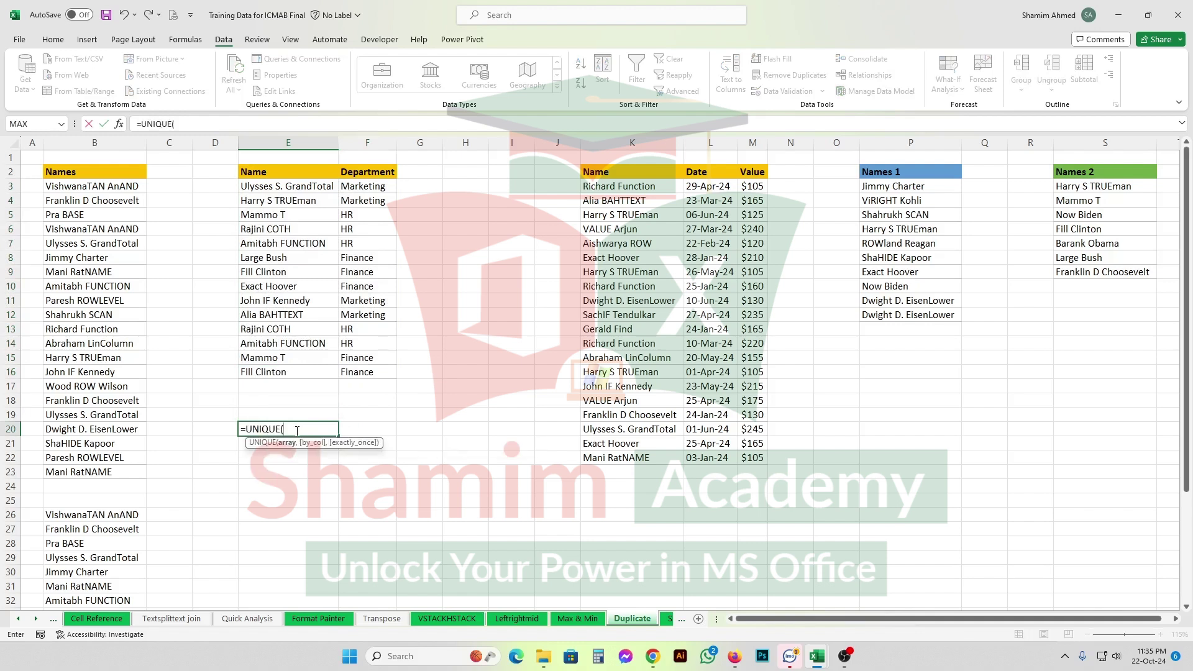
left_click_drag(266, 183, 372, 372)
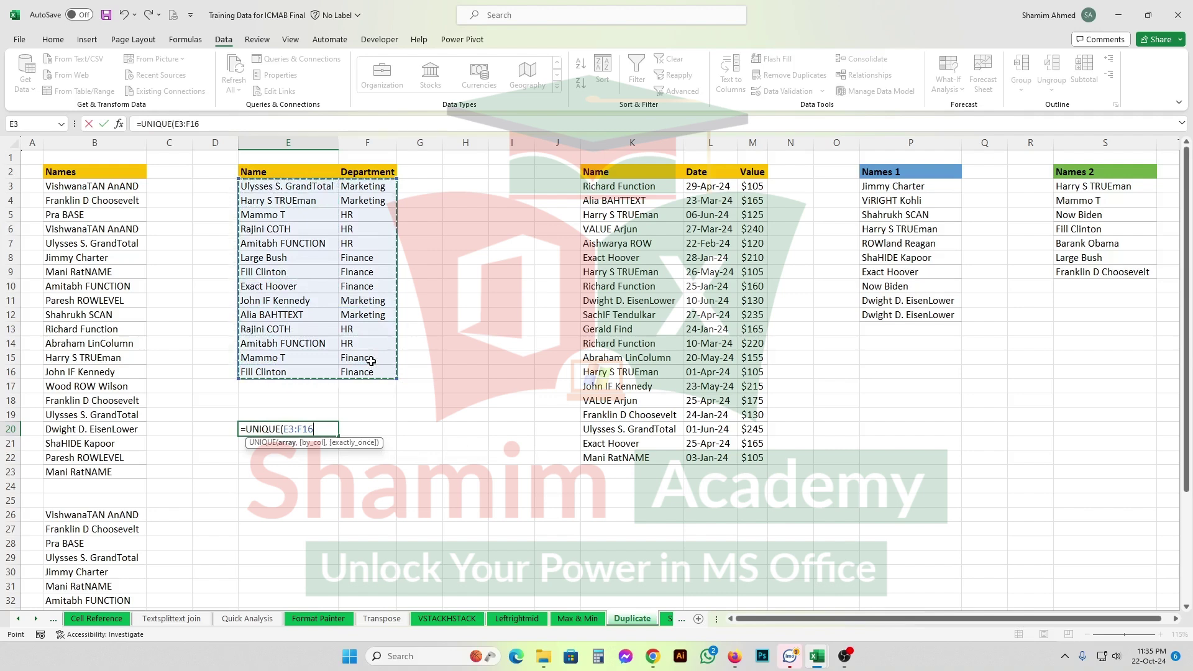
type(")")
key("Return")
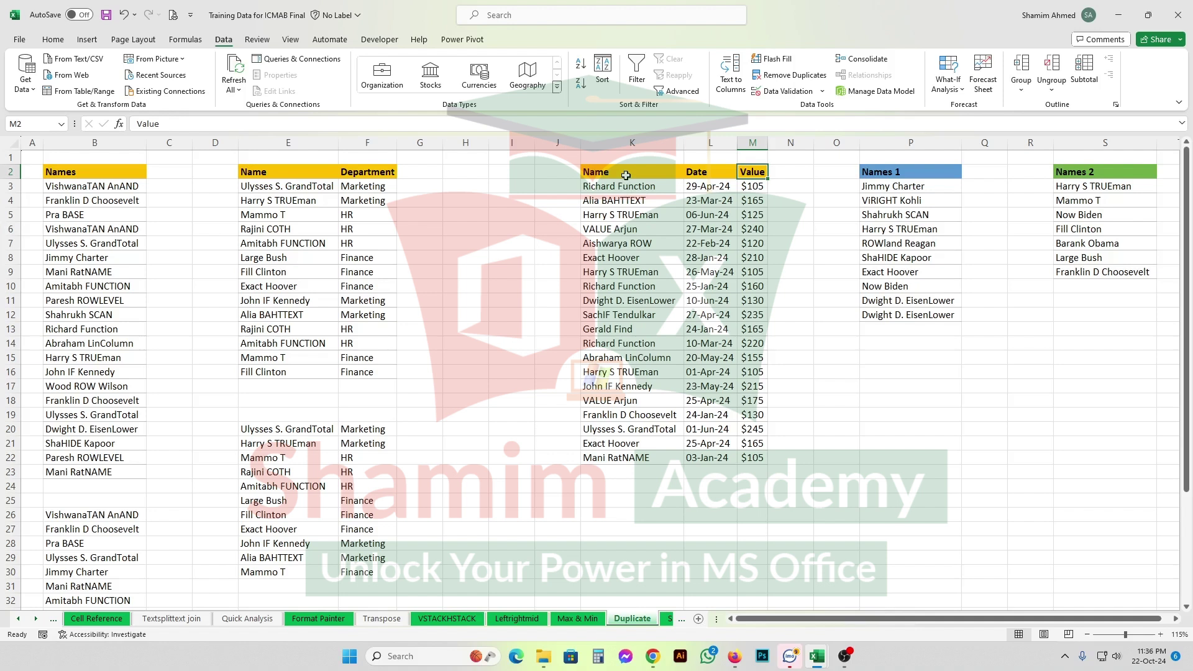
Examine the Name, Date and Value table in K2:M22 for names repeated with different dates and values.
left_click(638, 179)
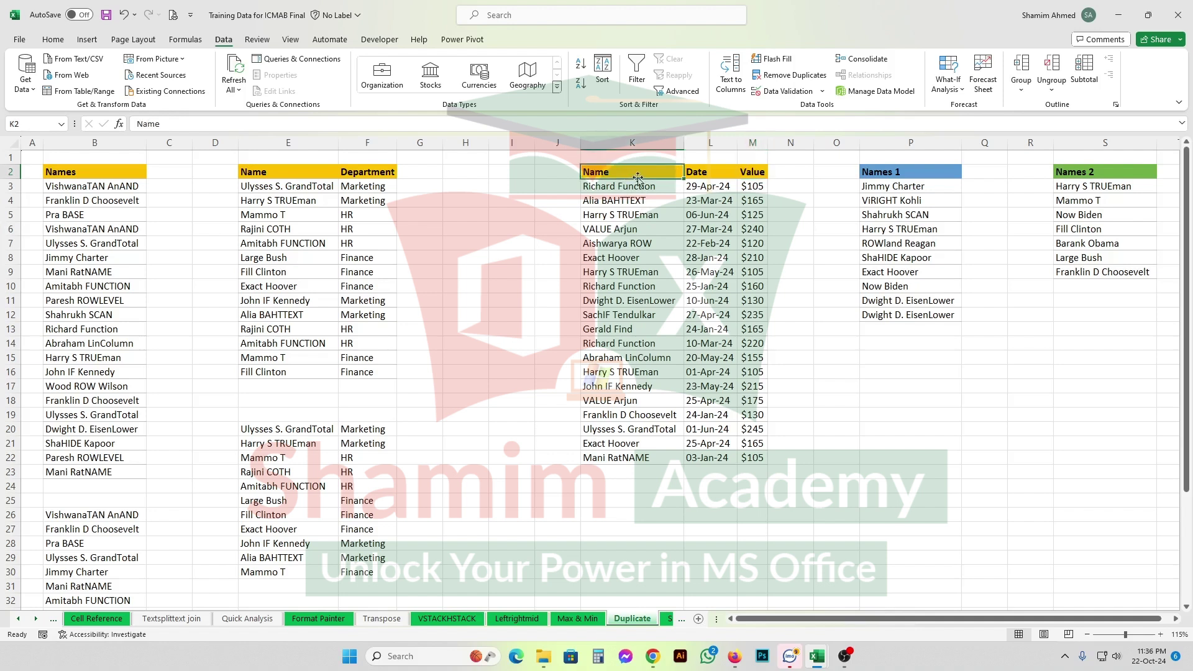
left_click(697, 175)
left_click(755, 175)
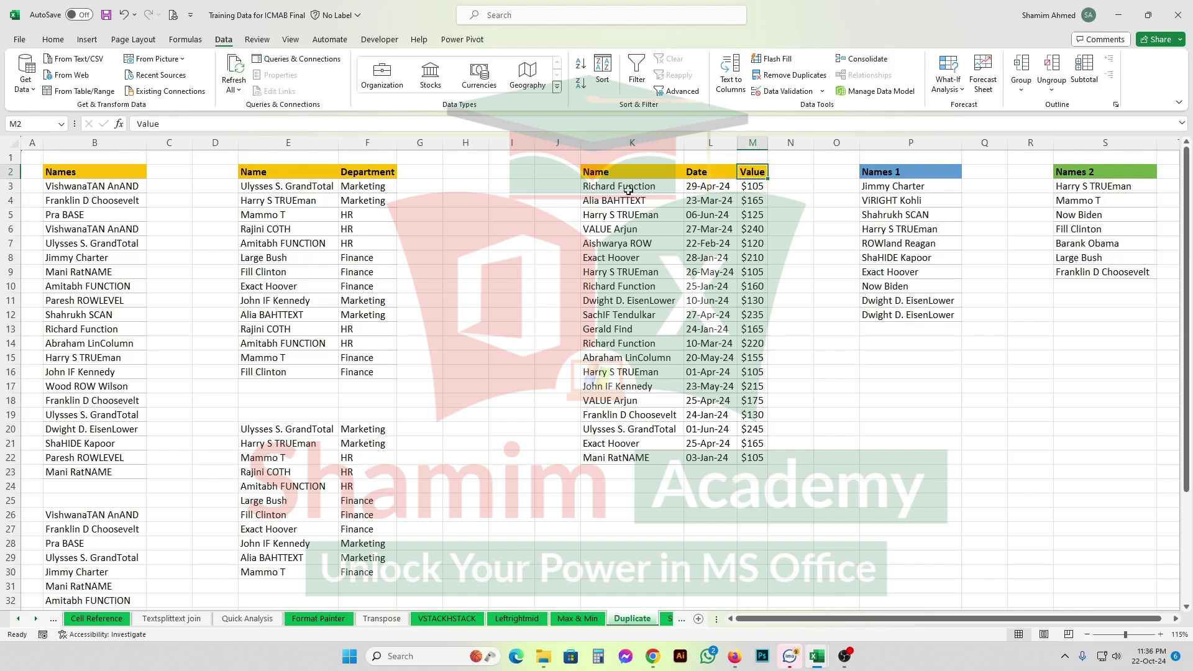
left_click_drag(628, 190, 624, 448)
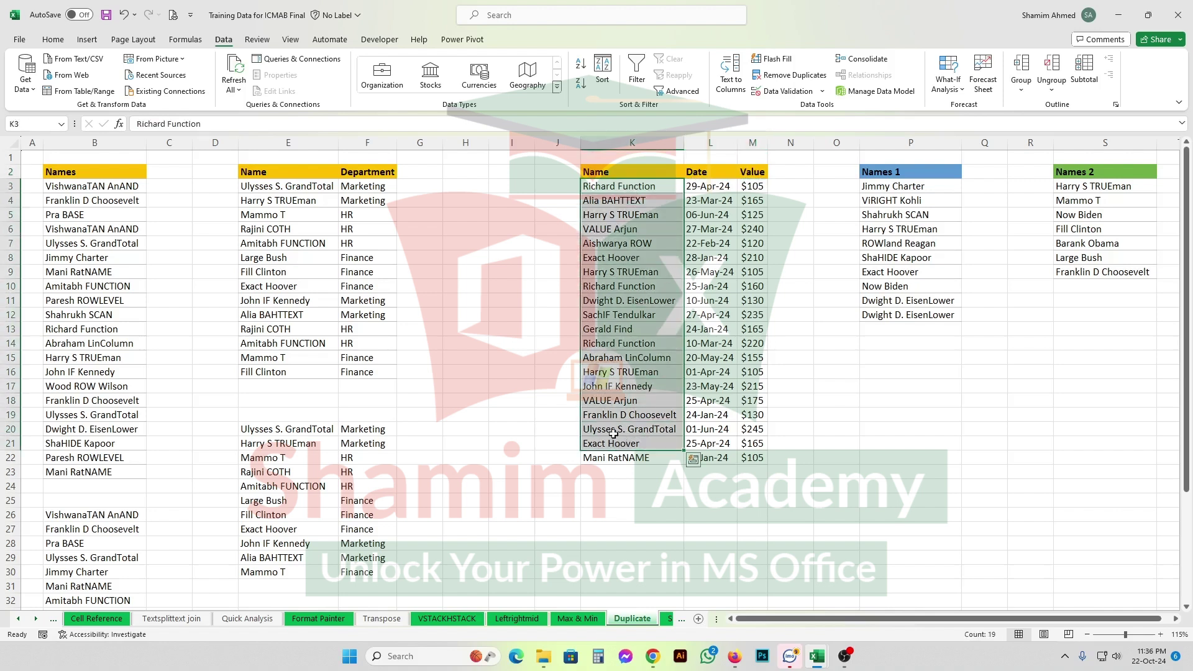
left_click(711, 192)
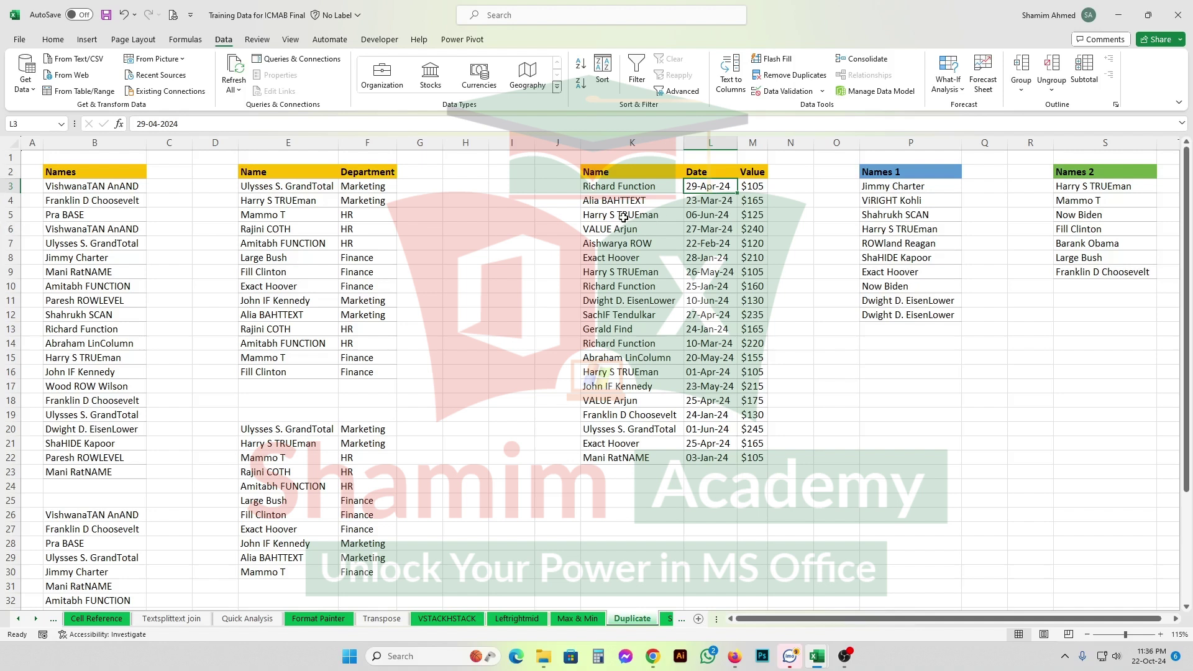
left_click_drag(624, 216, 753, 218)
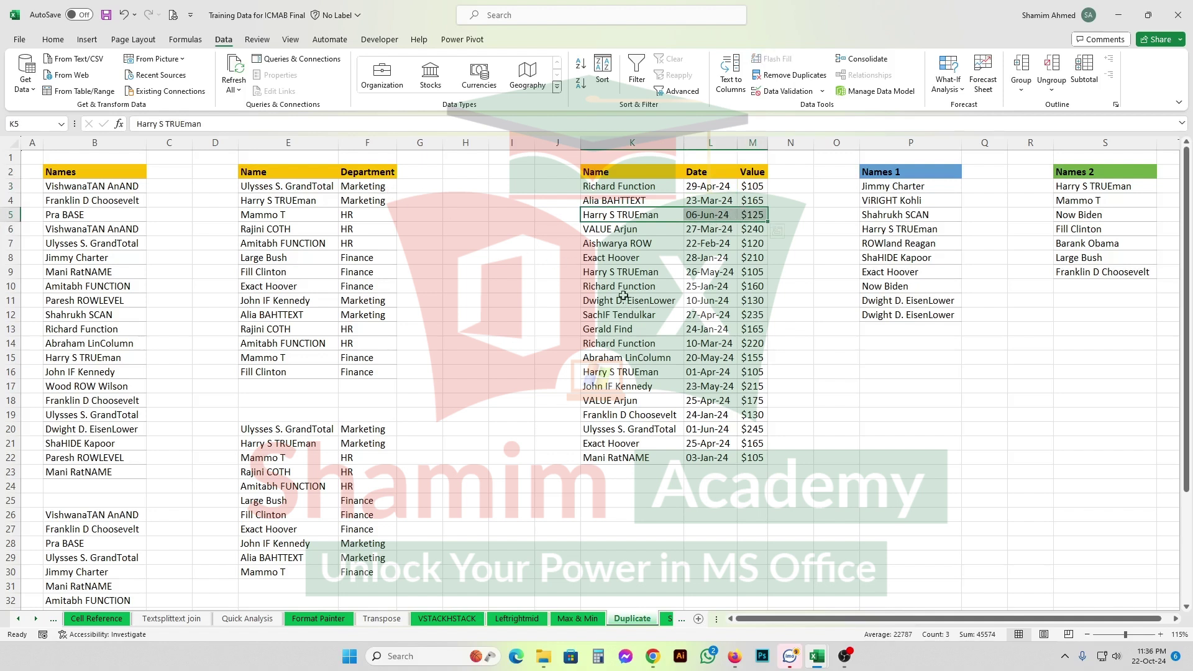
left_click_drag(622, 274, 749, 279)
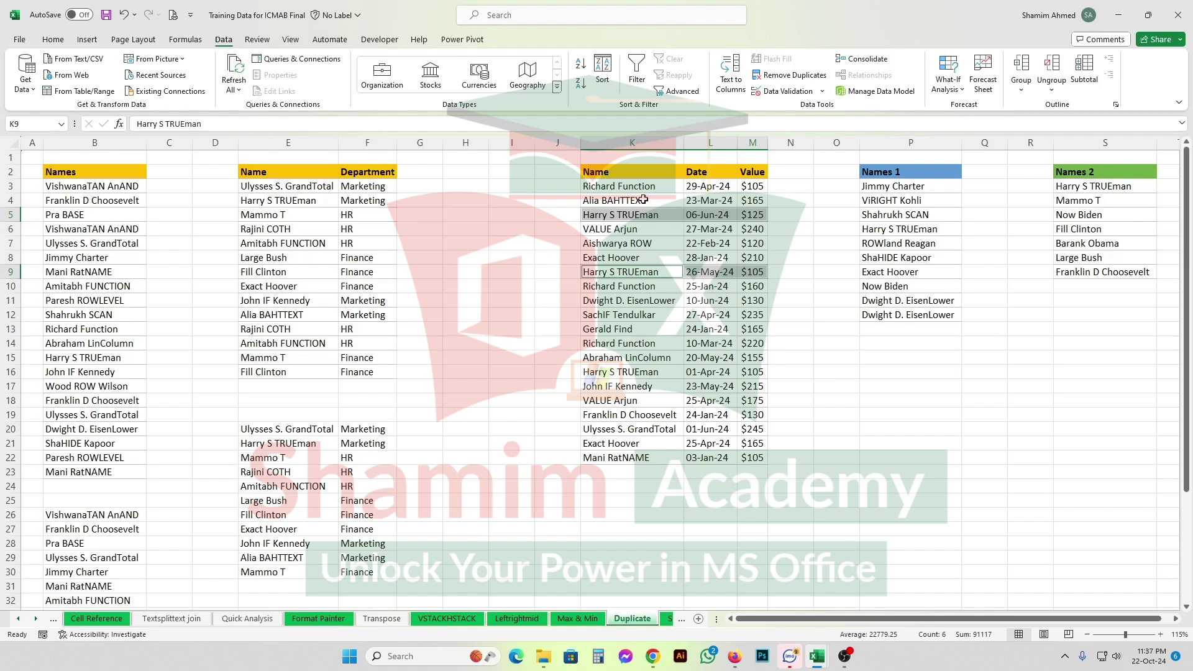
left_click_drag(629, 187, 693, 343)
Sort the table K2:M22 by the Date column from Newest to Oldest, and check the order of a repeated name's rows.
left_click_drag(621, 172, 744, 456)
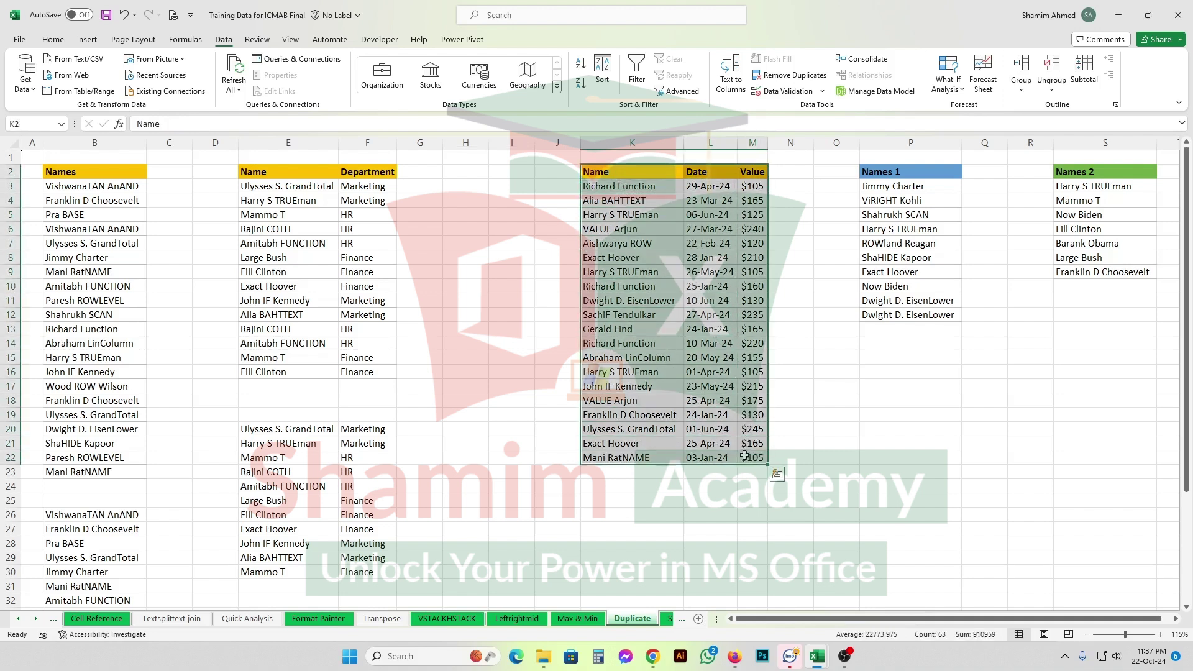
left_click(57, 41)
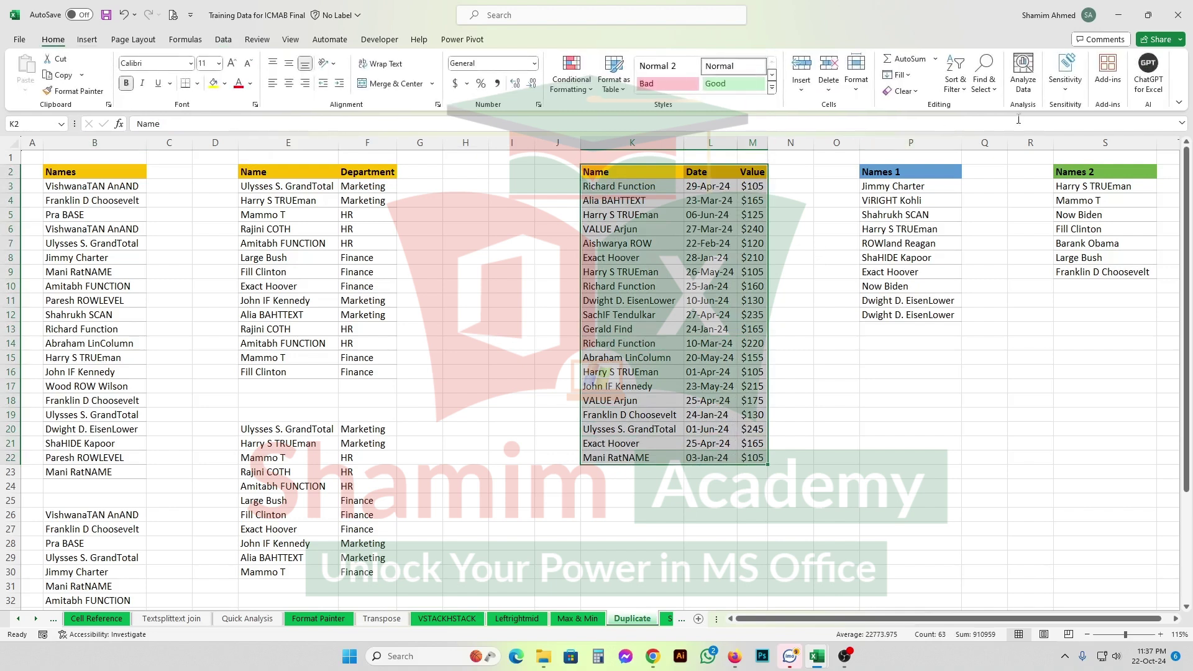
left_click(957, 75)
left_click(980, 141)
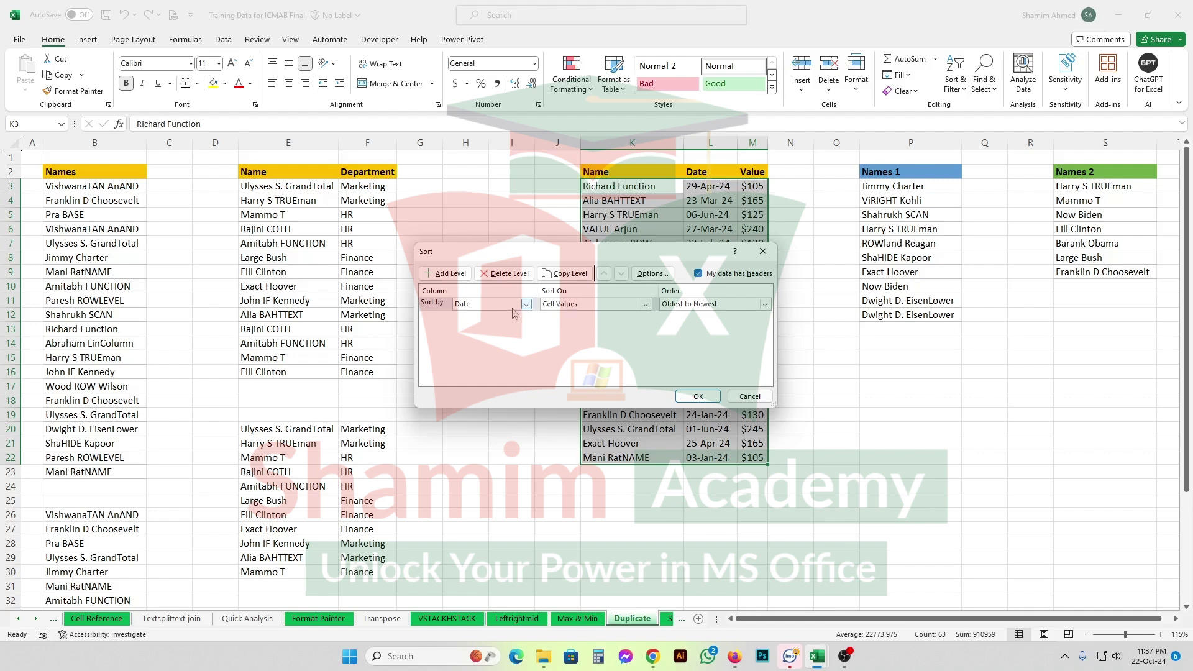
left_click(765, 304)
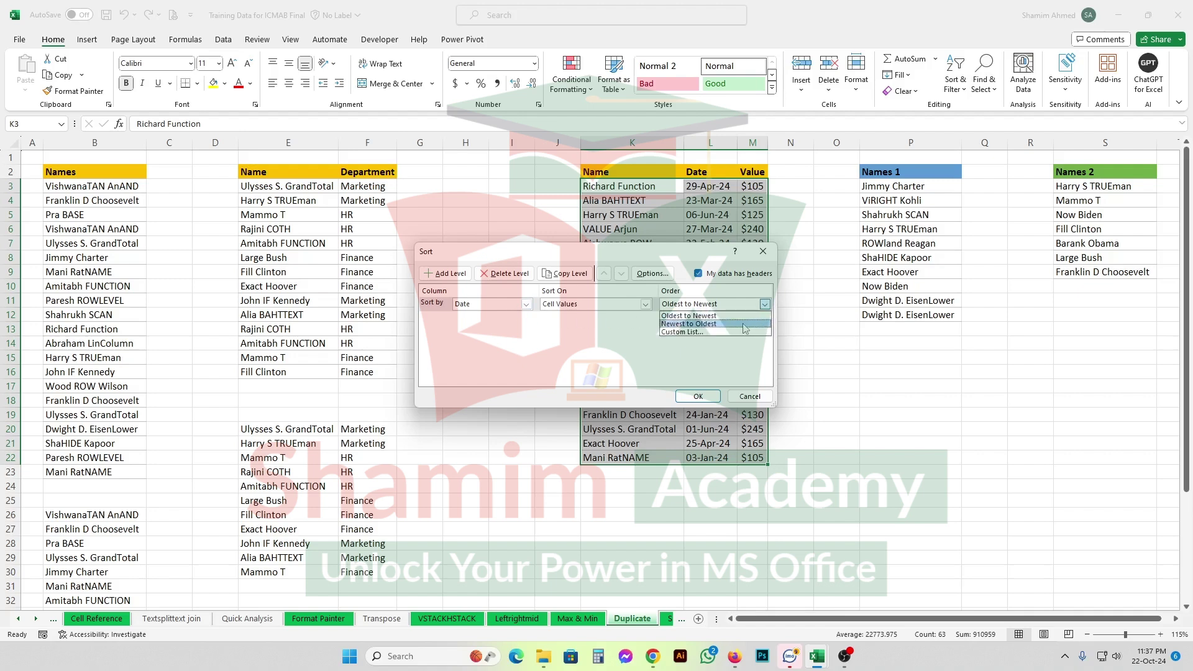
left_click(746, 329)
left_click(703, 397)
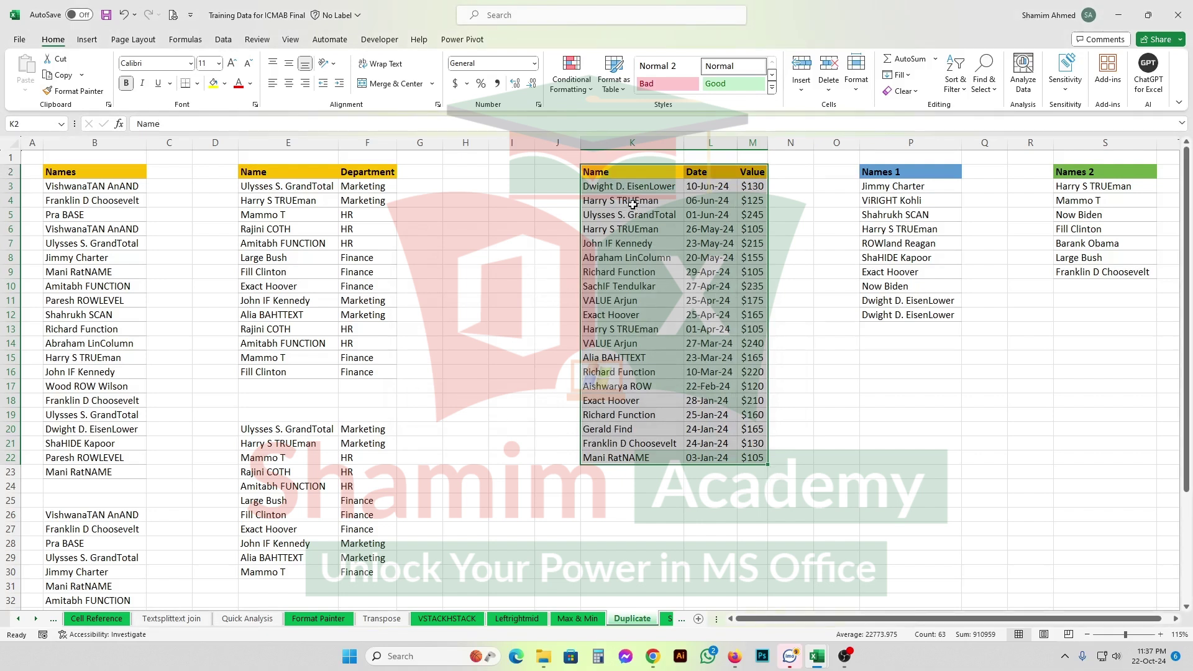
left_click_drag(633, 204, 699, 204)
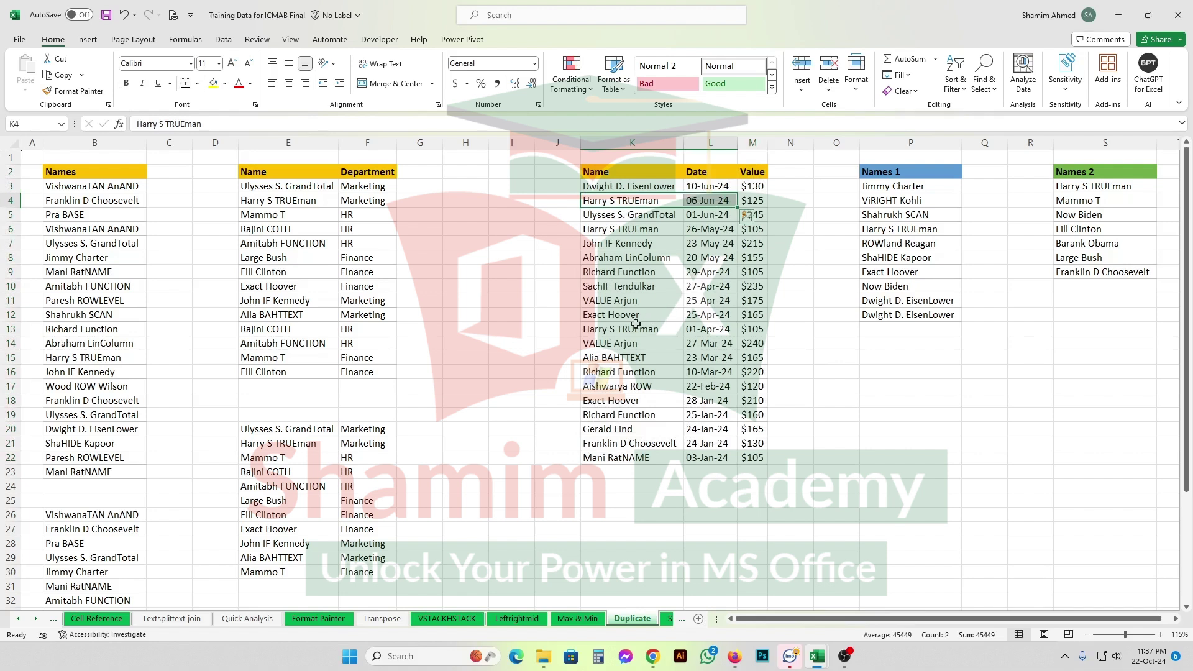
left_click_drag(632, 328, 743, 330)
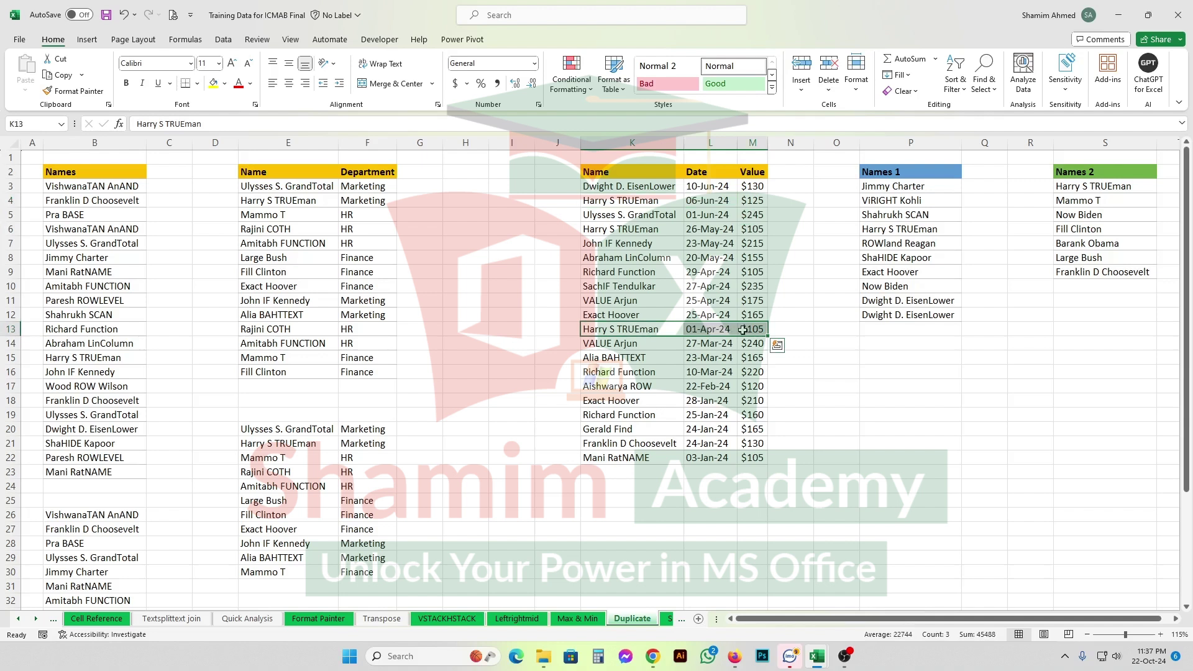
Remove duplicate rows from K3:M22, comparing only the Name column with Date and Value unchecked.
left_click_drag(609, 187, 747, 458)
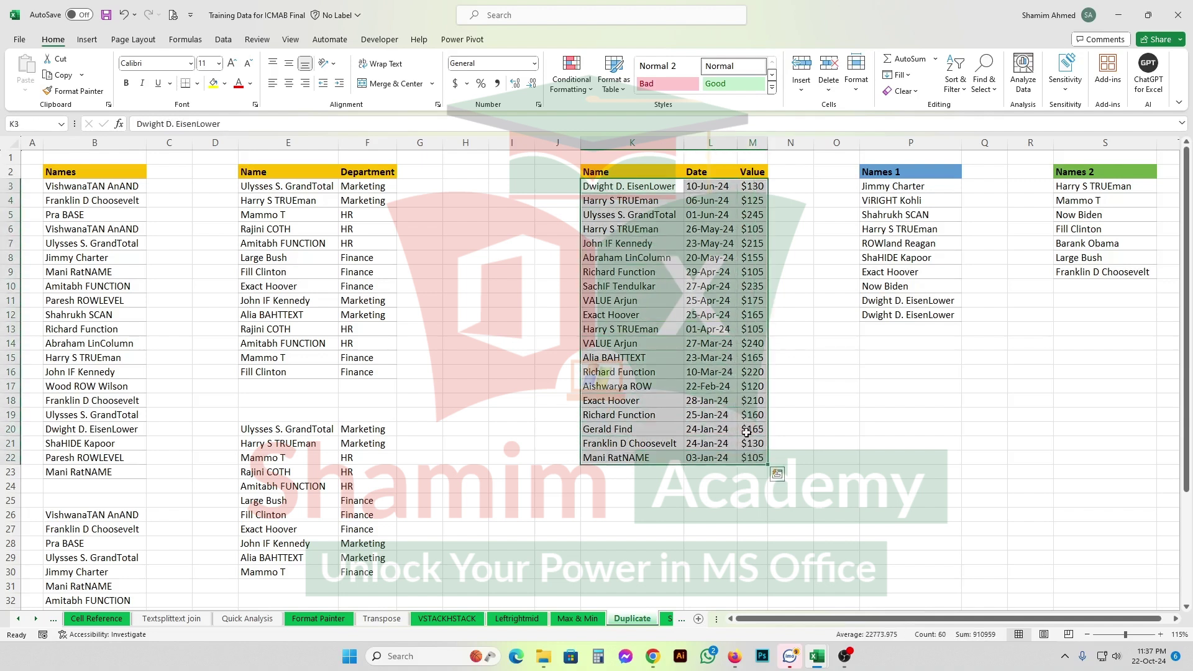
left_click(223, 41)
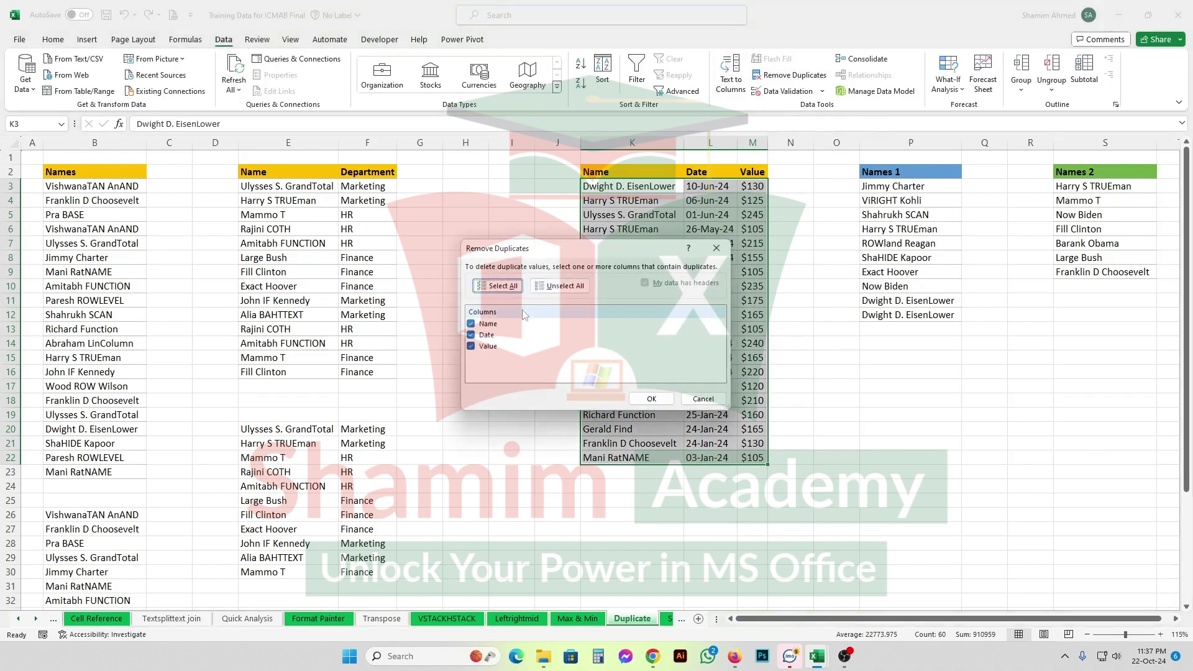
left_click(486, 337)
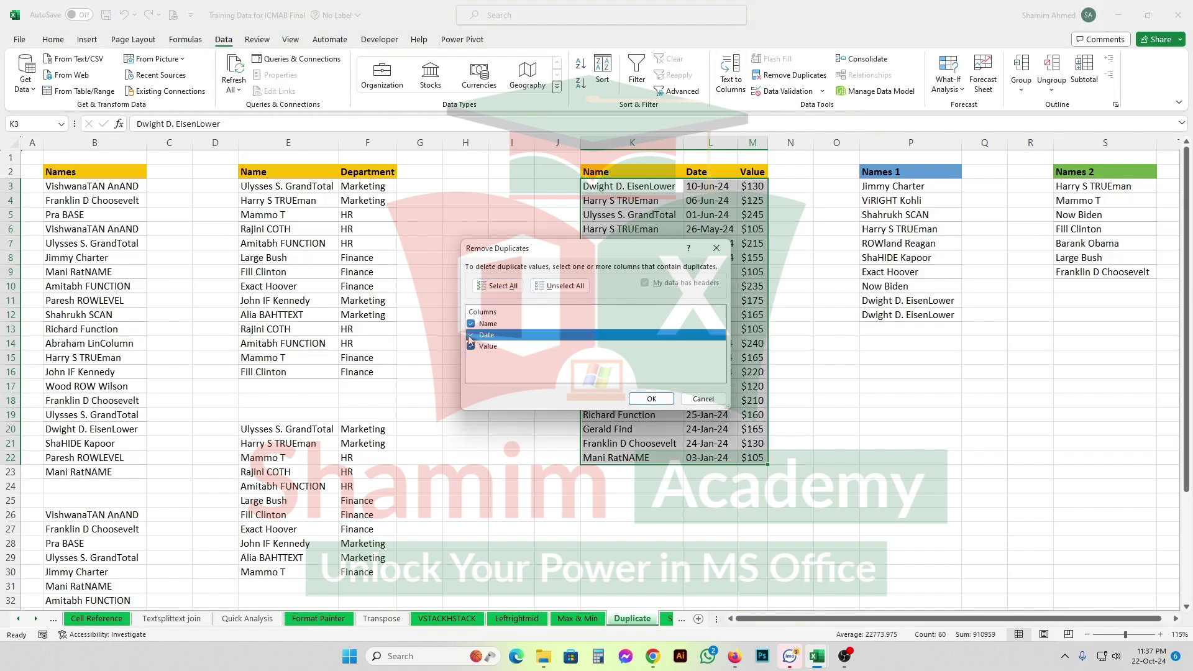
left_click(471, 337)
left_click(471, 347)
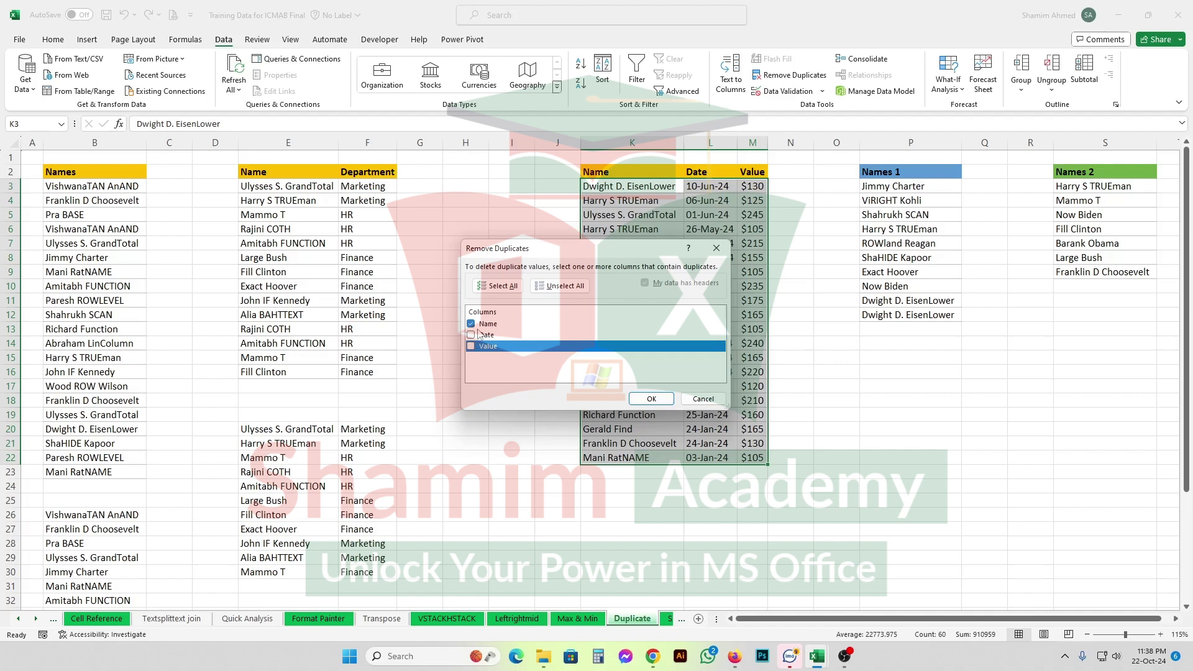
left_click(644, 398)
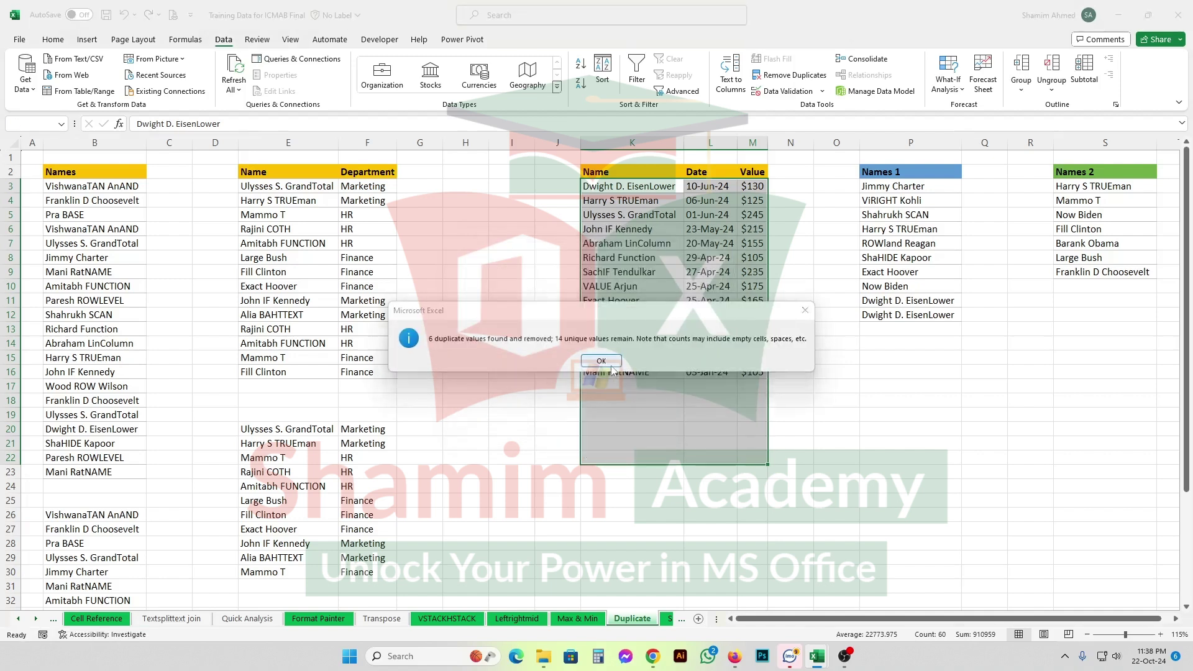
left_click(602, 361)
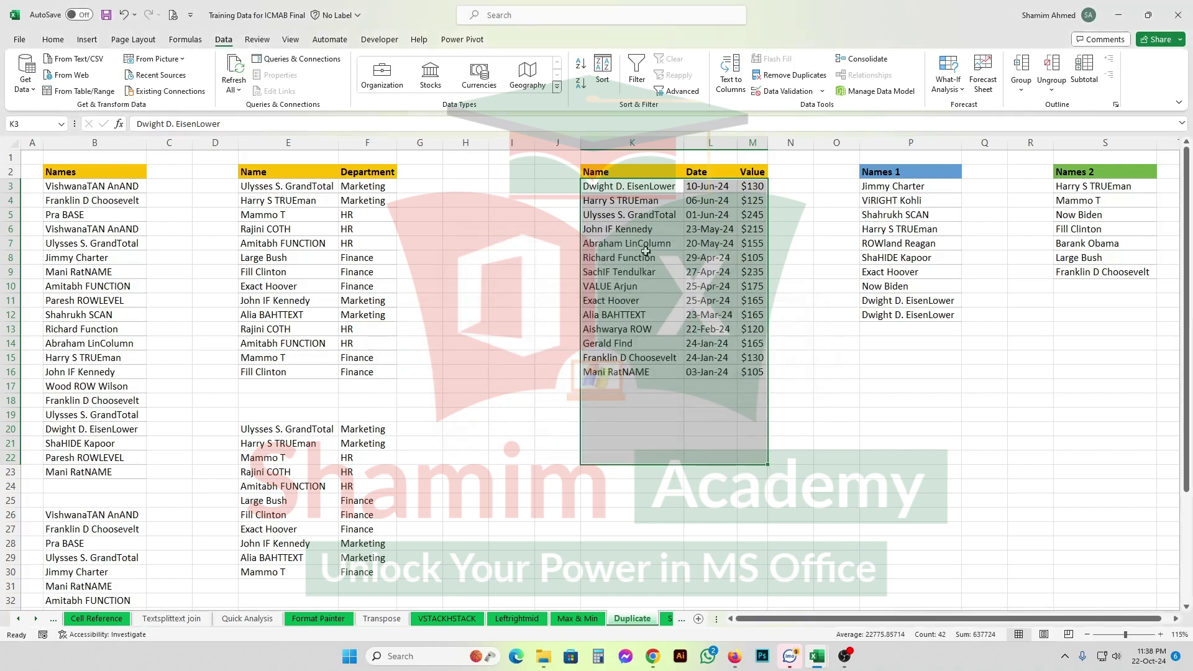
left_click(701, 205)
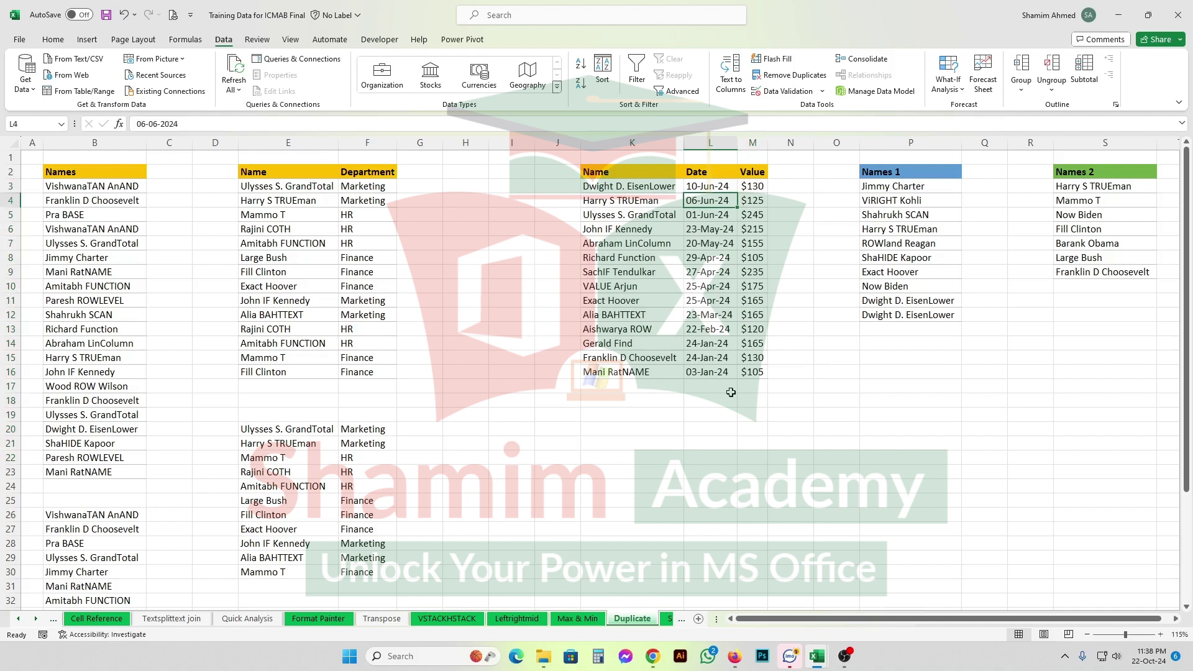
Highlight duplicate values across the Names 1 list P3:P12 and the Names 2 list S3:S9 with Light Red Fill with Dark Red Text.
left_click(929, 176)
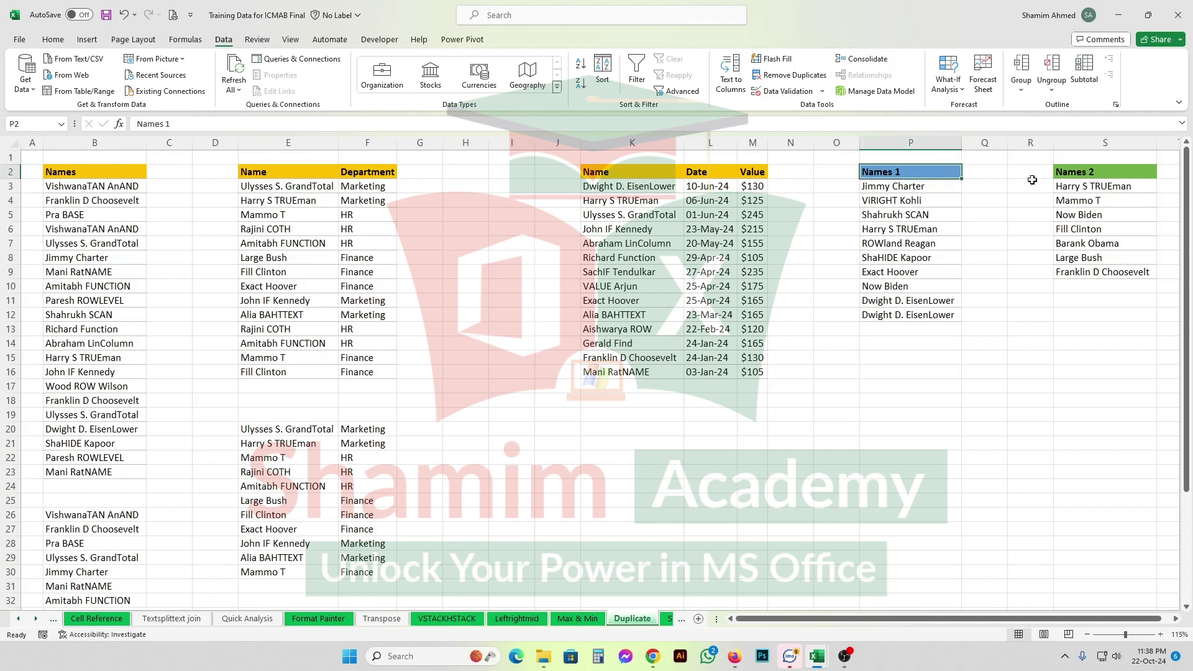
left_click(1098, 176)
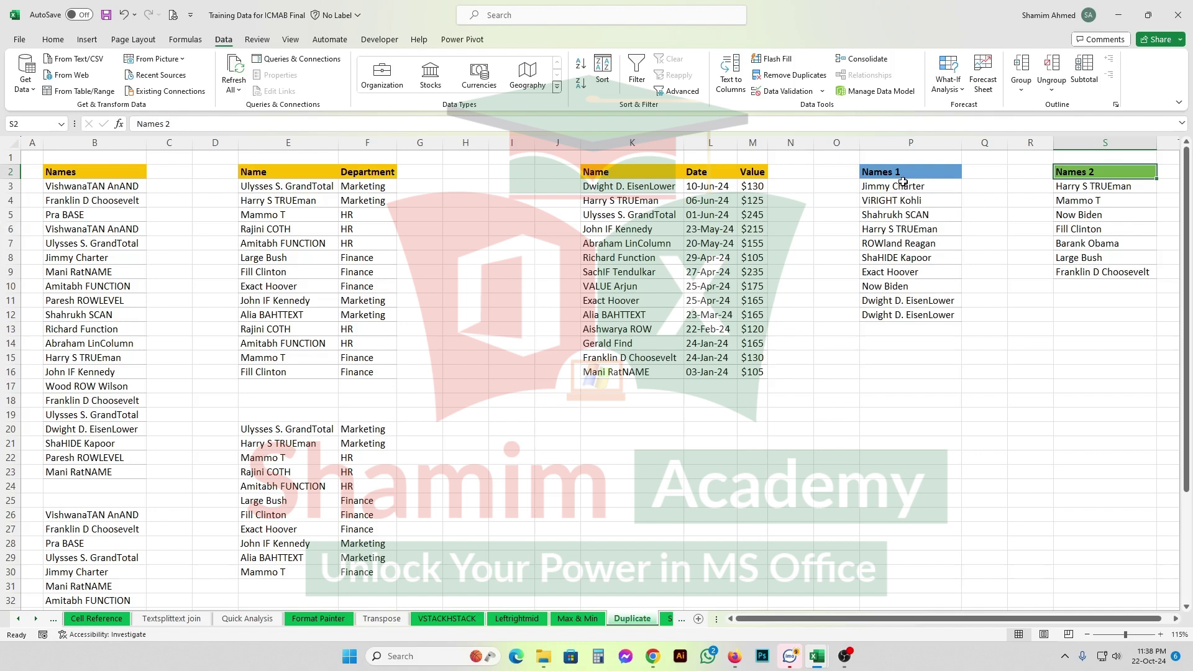
left_click(908, 230)
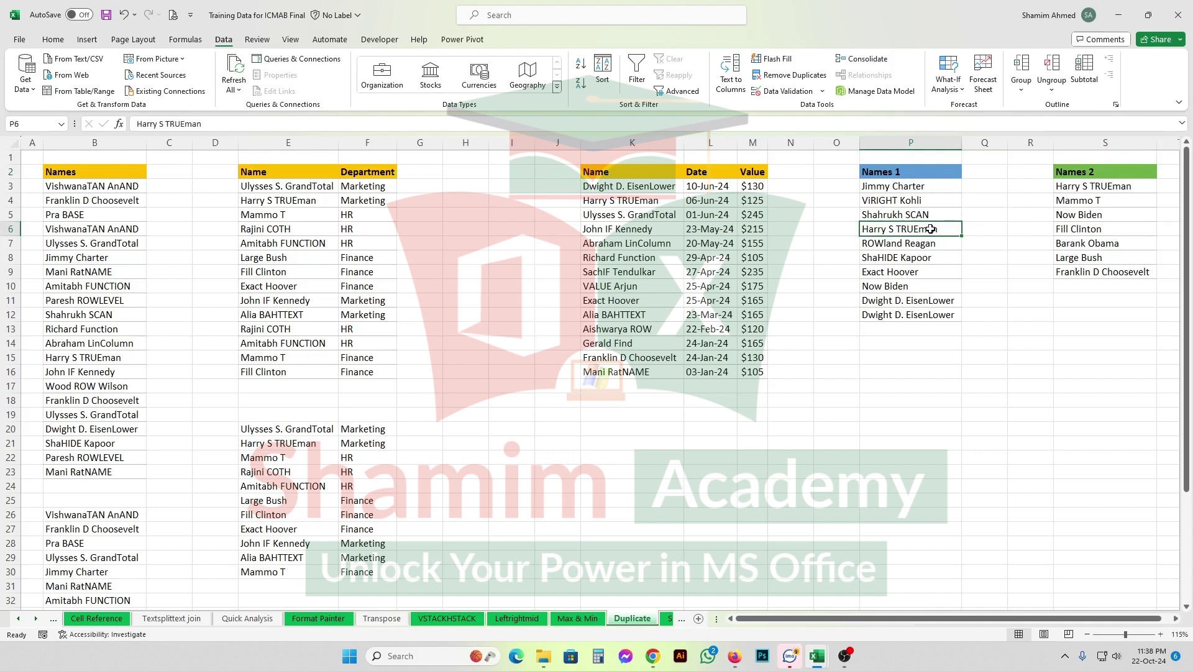
left_click(1086, 188)
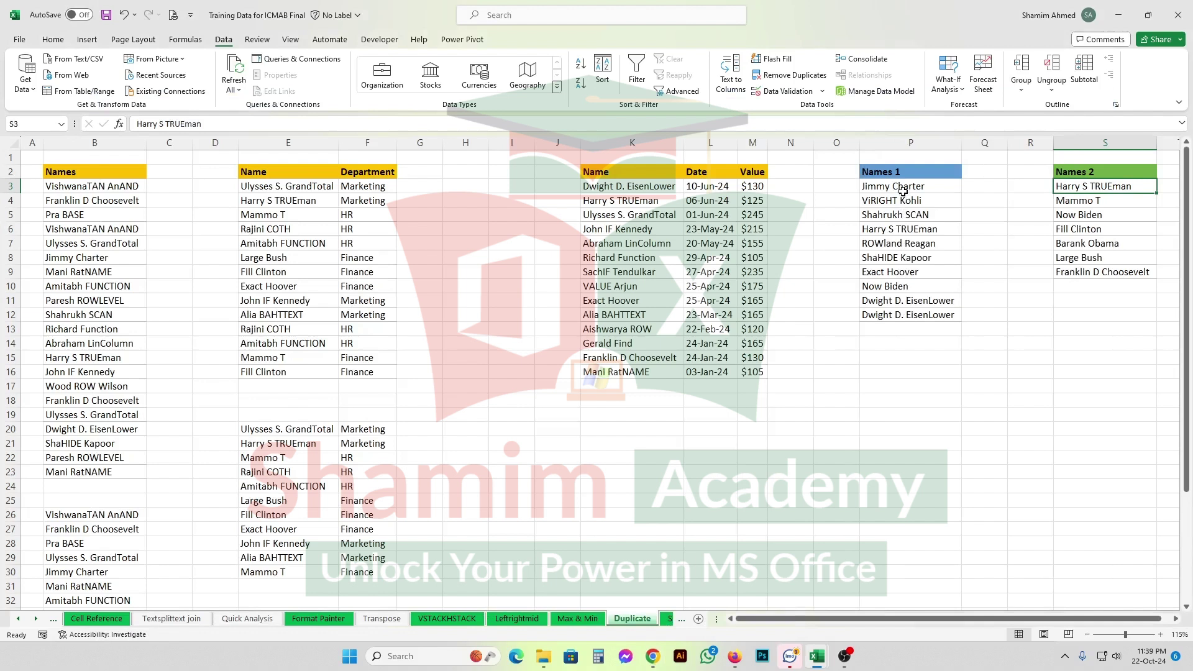
left_click_drag(903, 190, 906, 317)
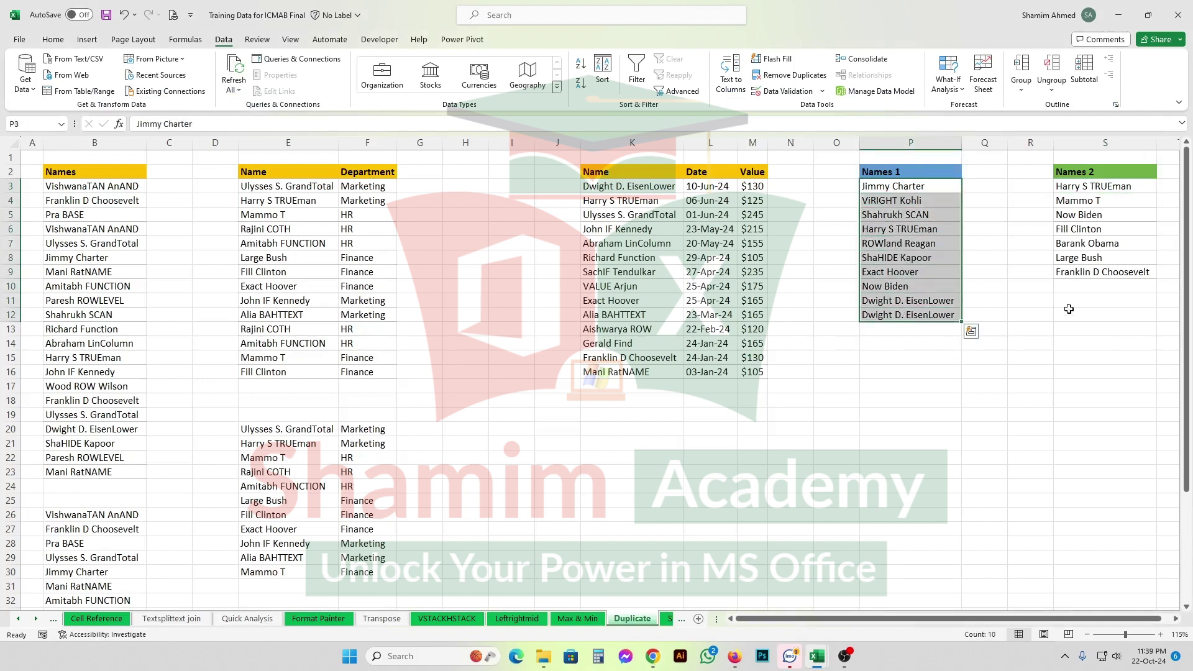
left_click_drag(1106, 188, 1108, 271)
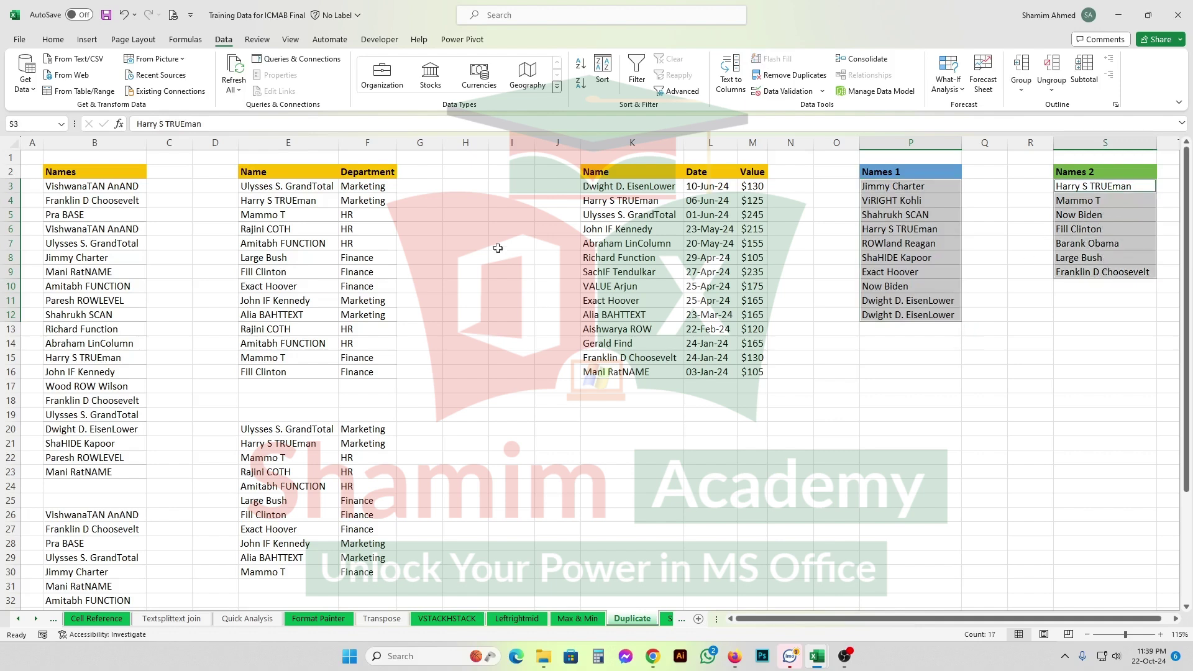
left_click(53, 39)
left_click(588, 86)
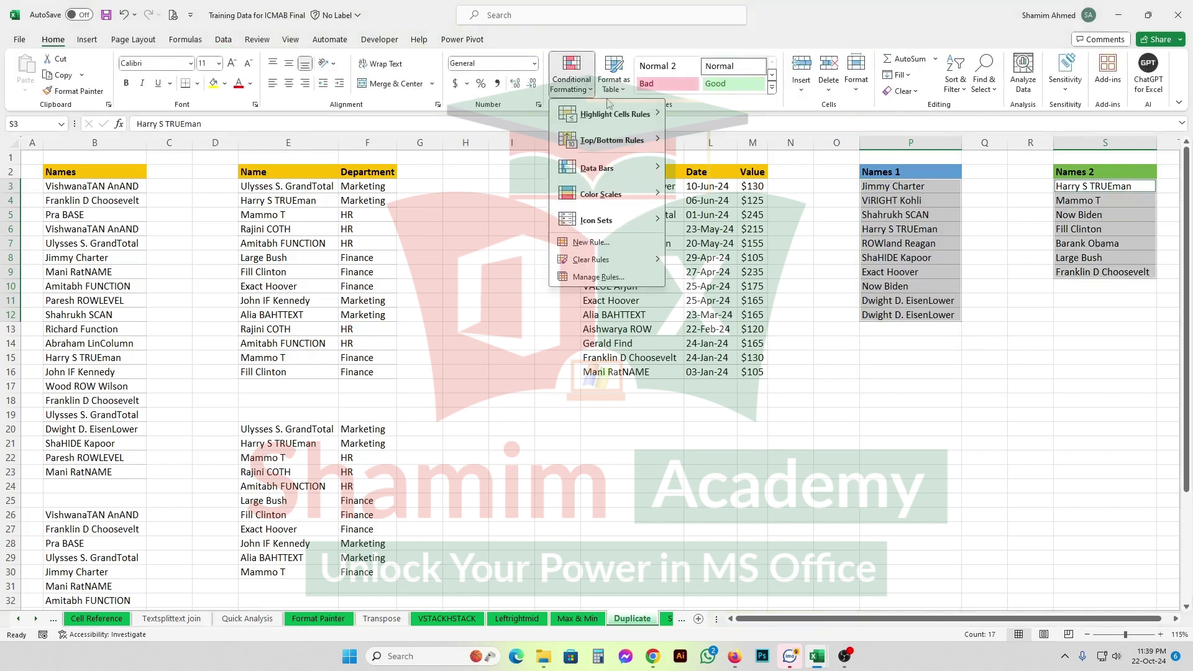
mouse_move(626, 115)
left_click(750, 278)
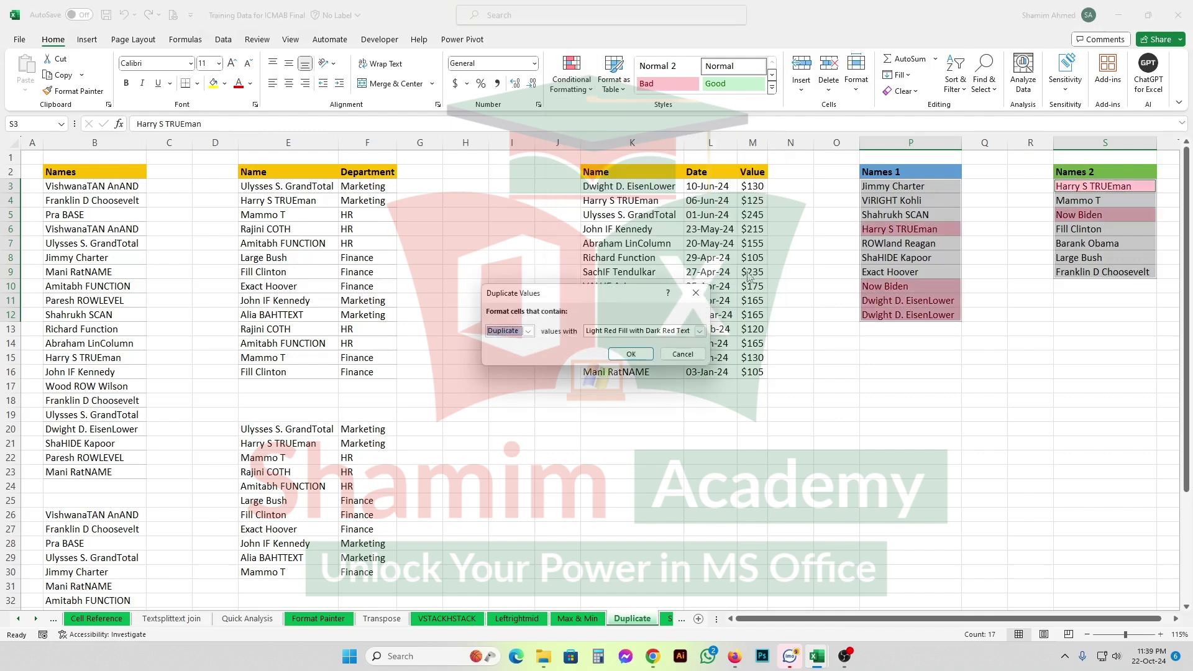
left_click(631, 354)
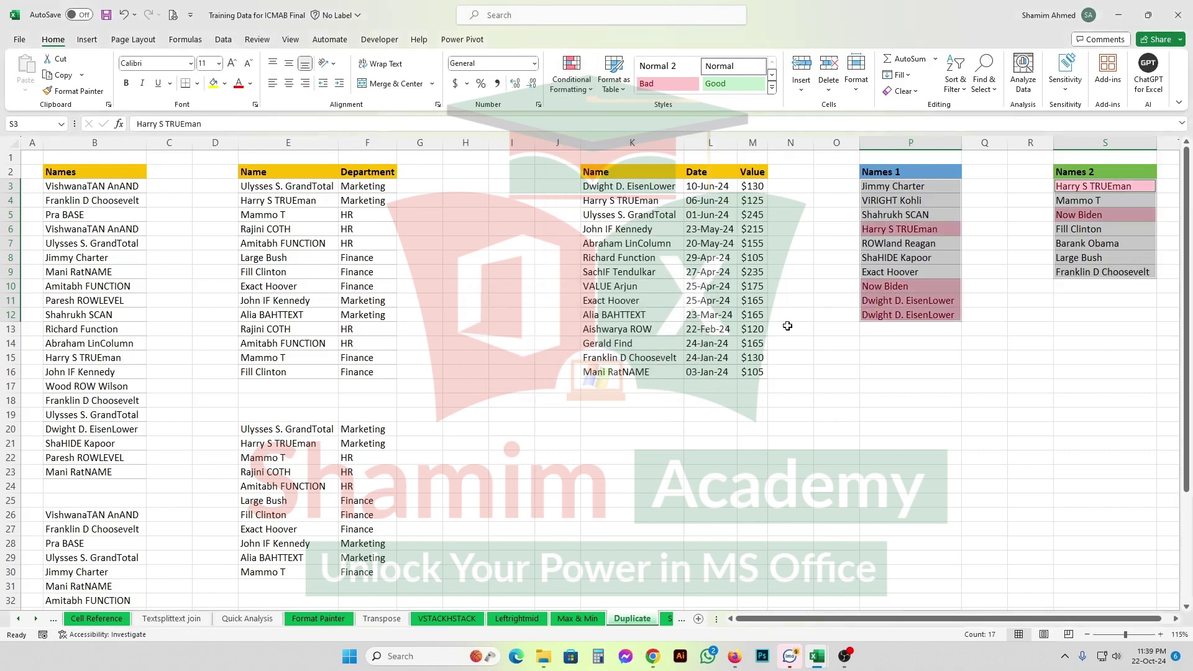
Compare the highlighted names between the Names 1 and Names 2 lists, including the pair repeated within Names 1.
left_click(903, 225)
left_click(1091, 186)
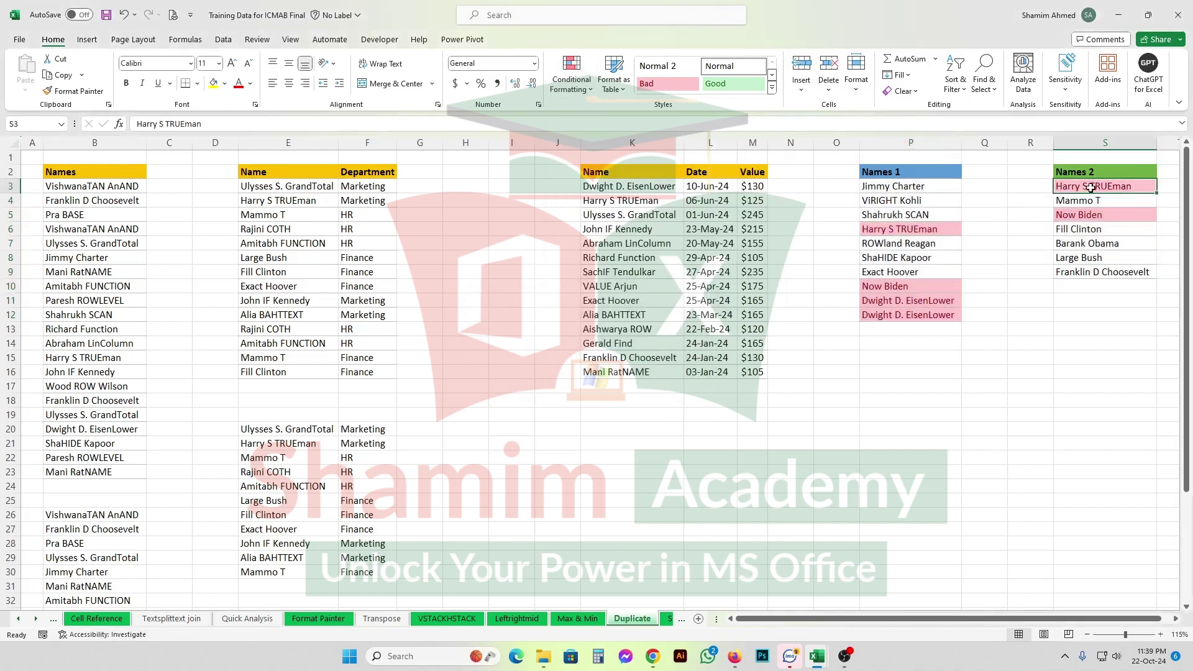
left_click(908, 290)
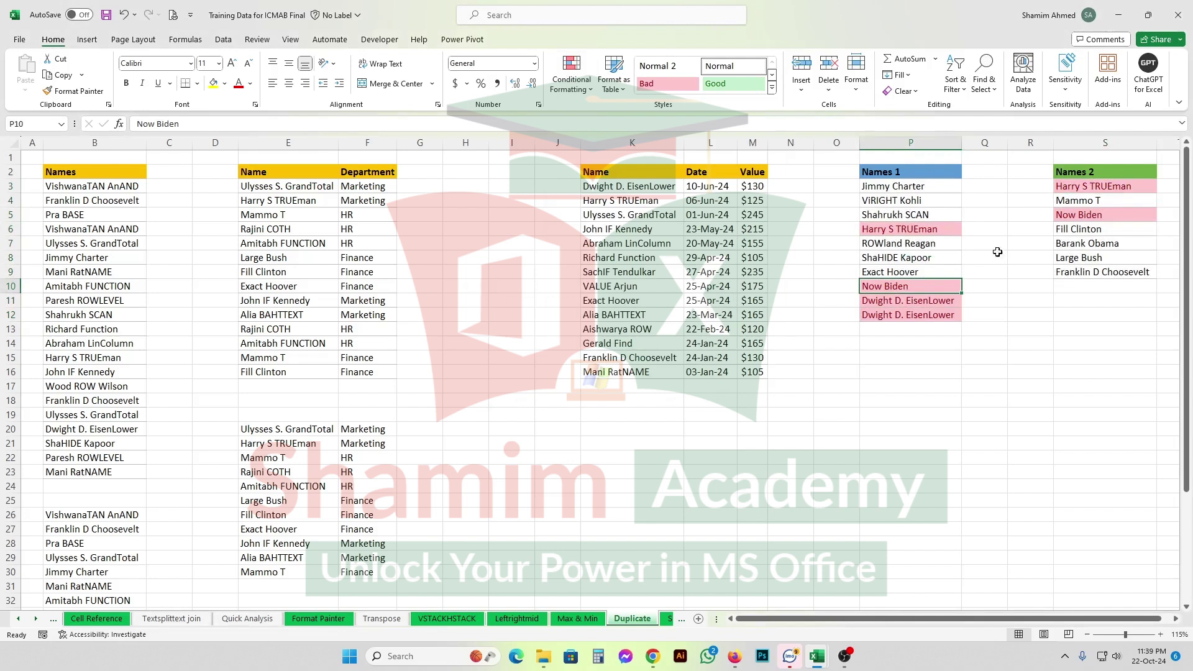
left_click(1083, 222)
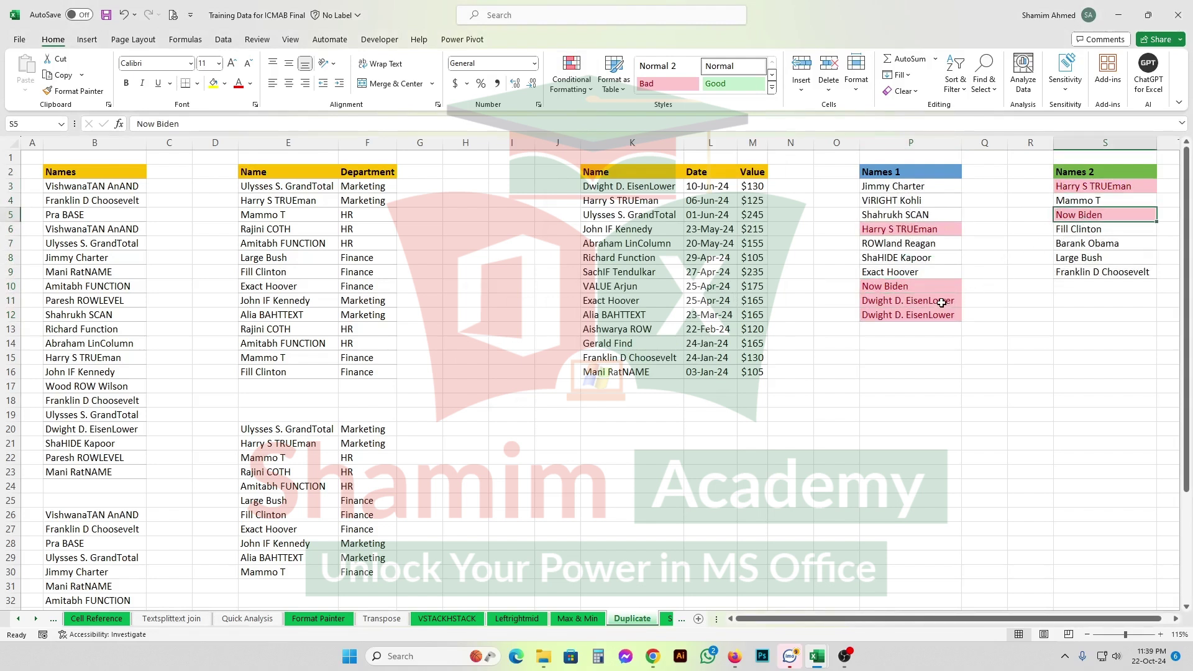
left_click_drag(941, 303, 941, 308)
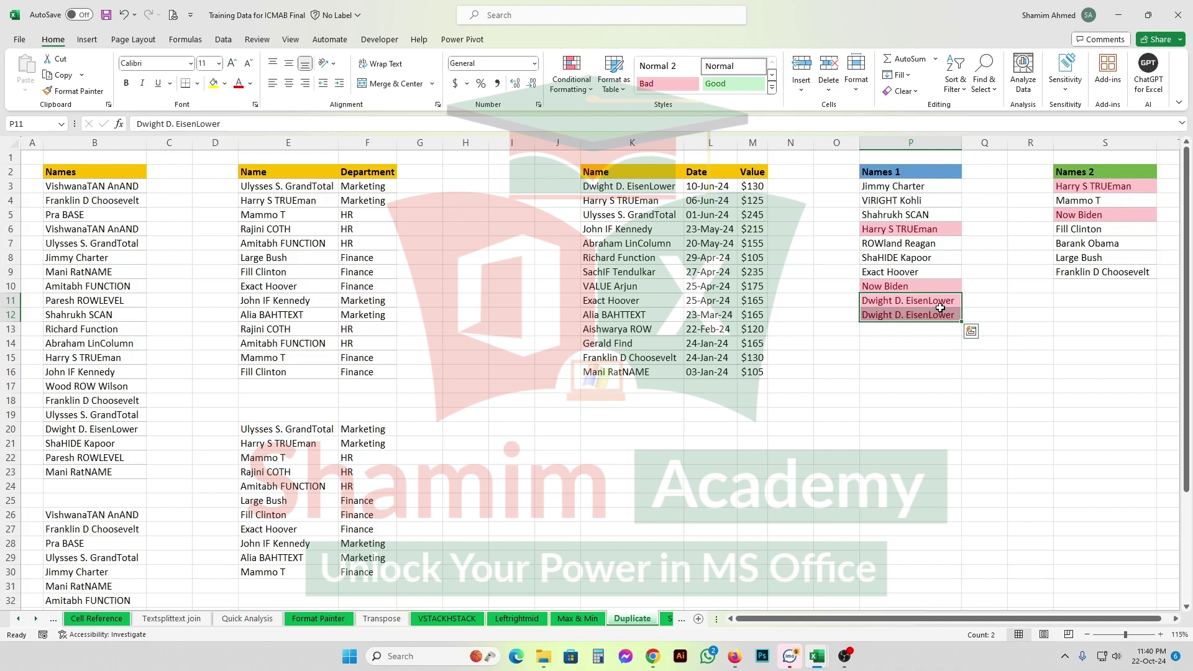
Combine the Names 1 and Names 2 lists into one column starting at P15 with the formula =VSTACK(P3:P12,S3:S9).
left_click(922, 354)
type("=")
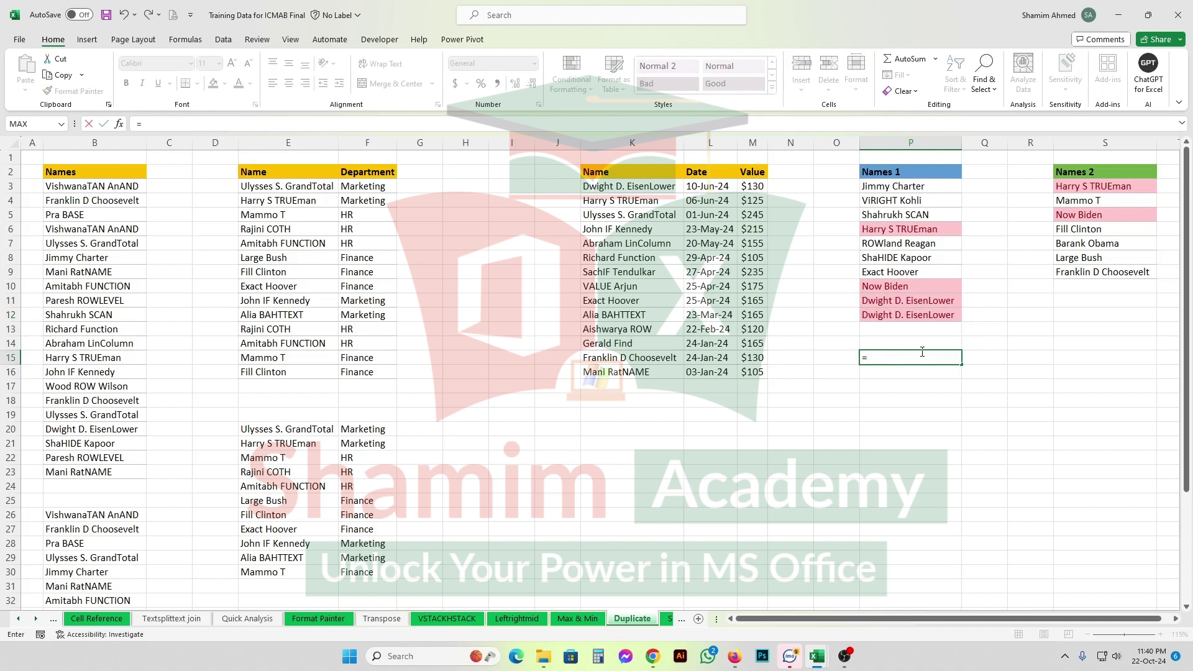
type("vs")
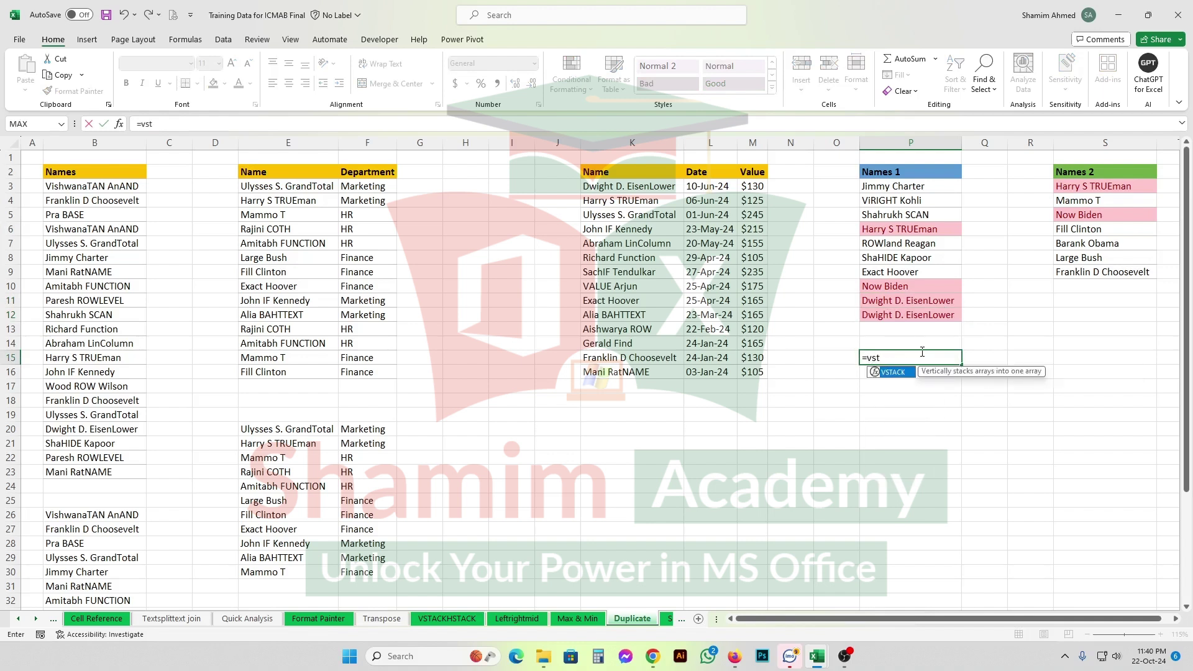
type("t")
key("Tab")
left_click_drag(920, 189, 907, 315)
type(",")
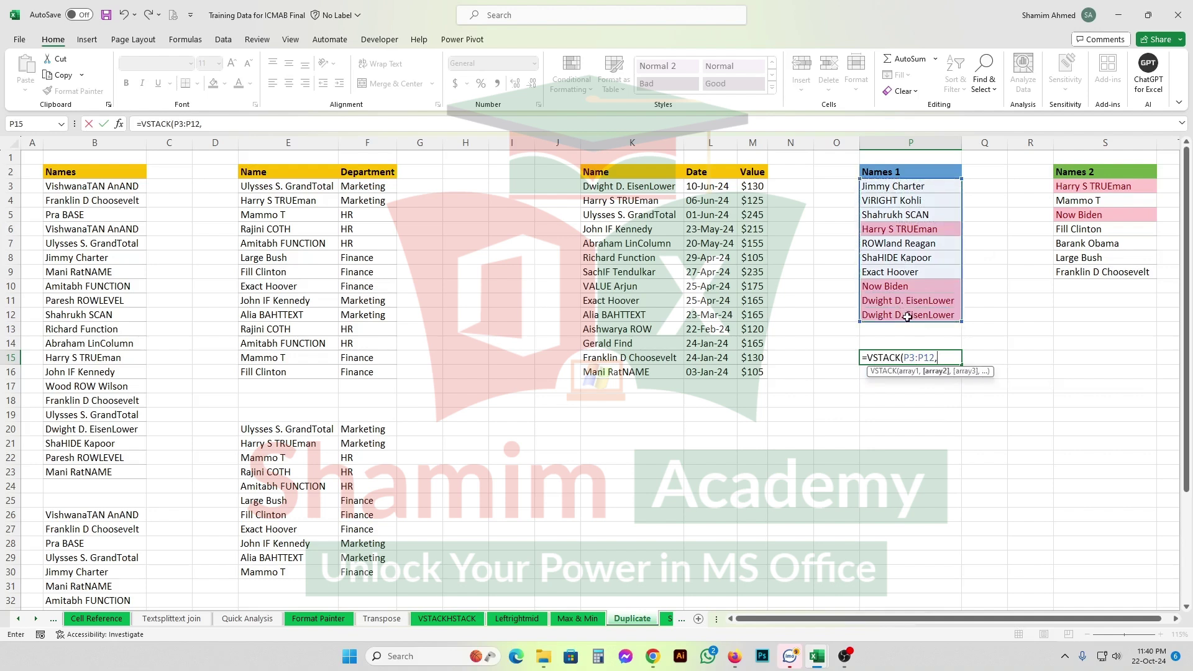
left_click(1122, 187)
left_click_drag(1123, 187, 1110, 267)
type(")")
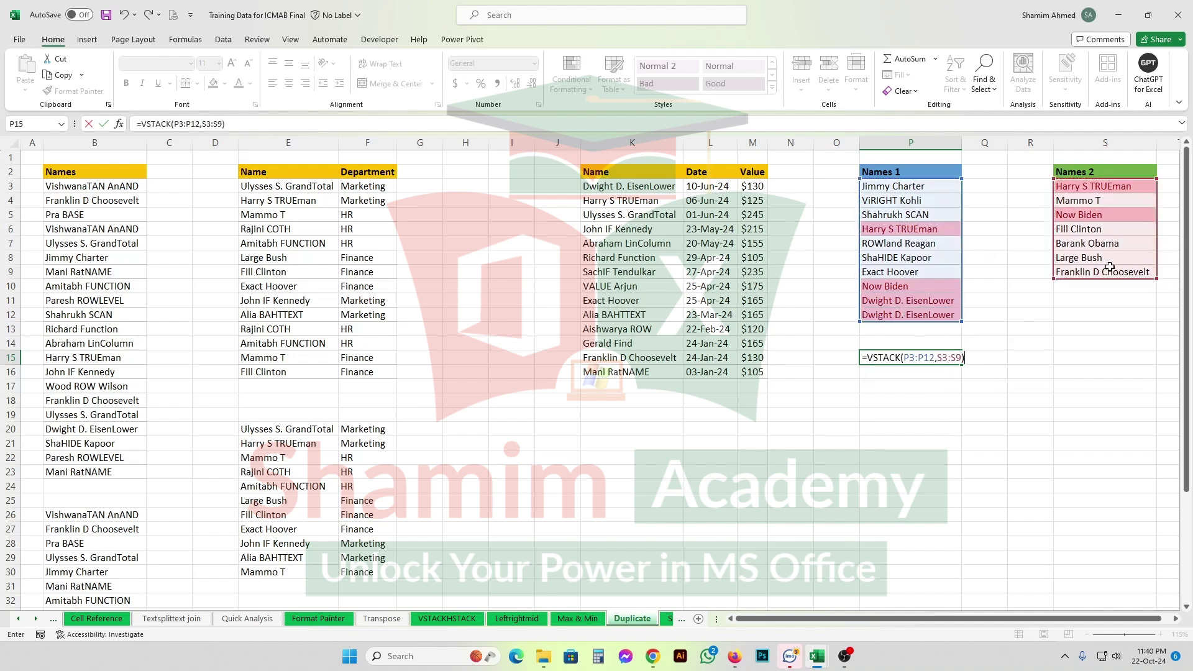
key("Return")
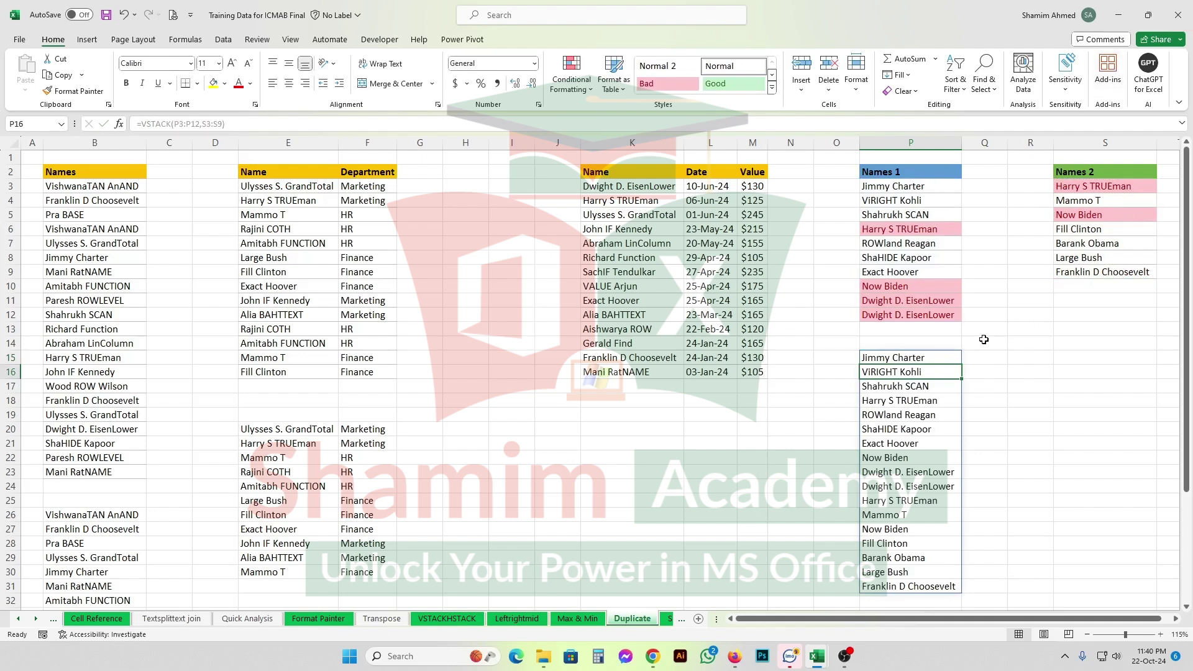
Wrap the P15 stacking formula in UNIQUE, making it =UNIQUE(VSTACK(P3:P12,S3:S9)), to list each name only once.
left_click(925, 353)
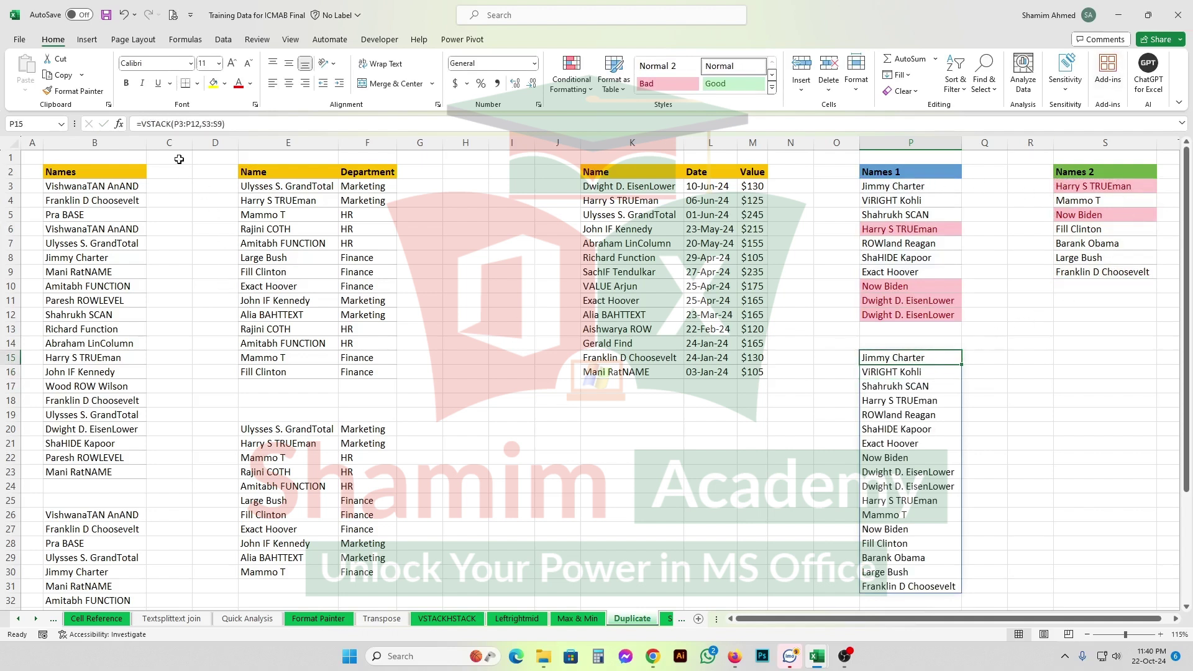
left_click(141, 124)
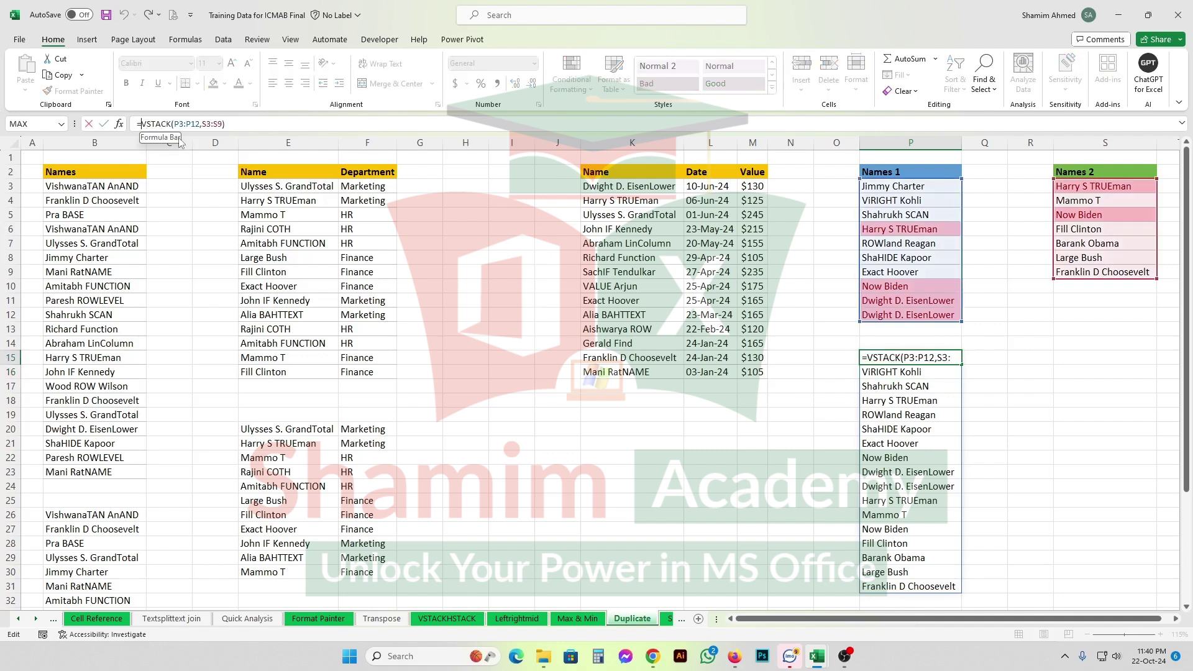
type("uniq")
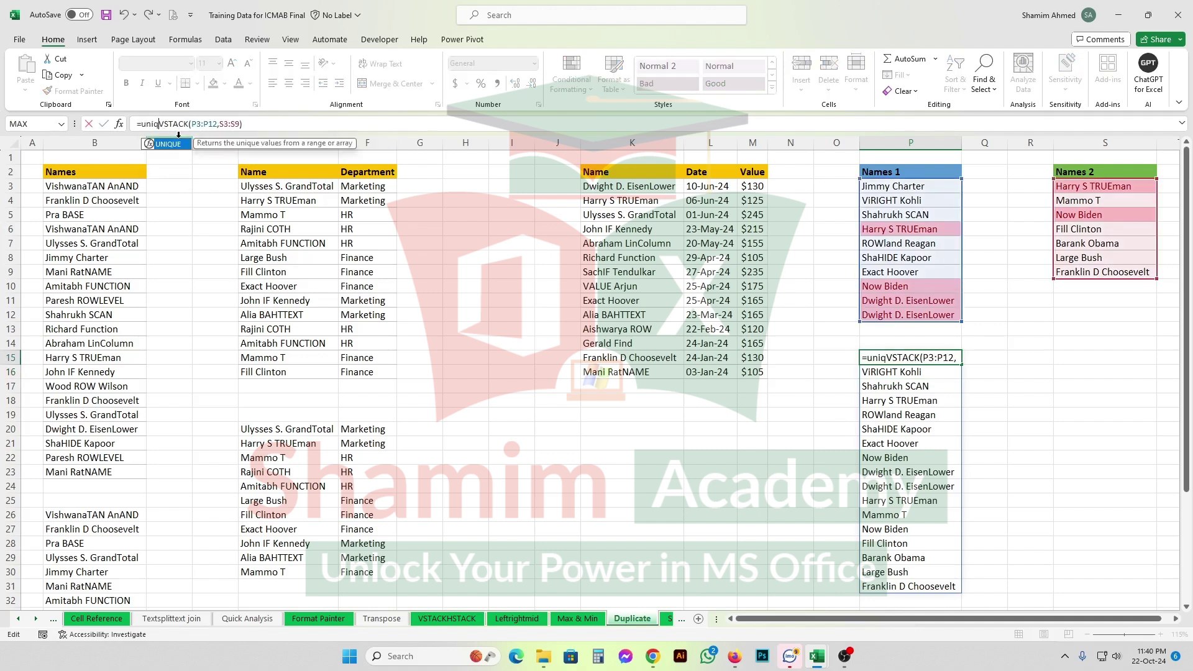
key("Tab")
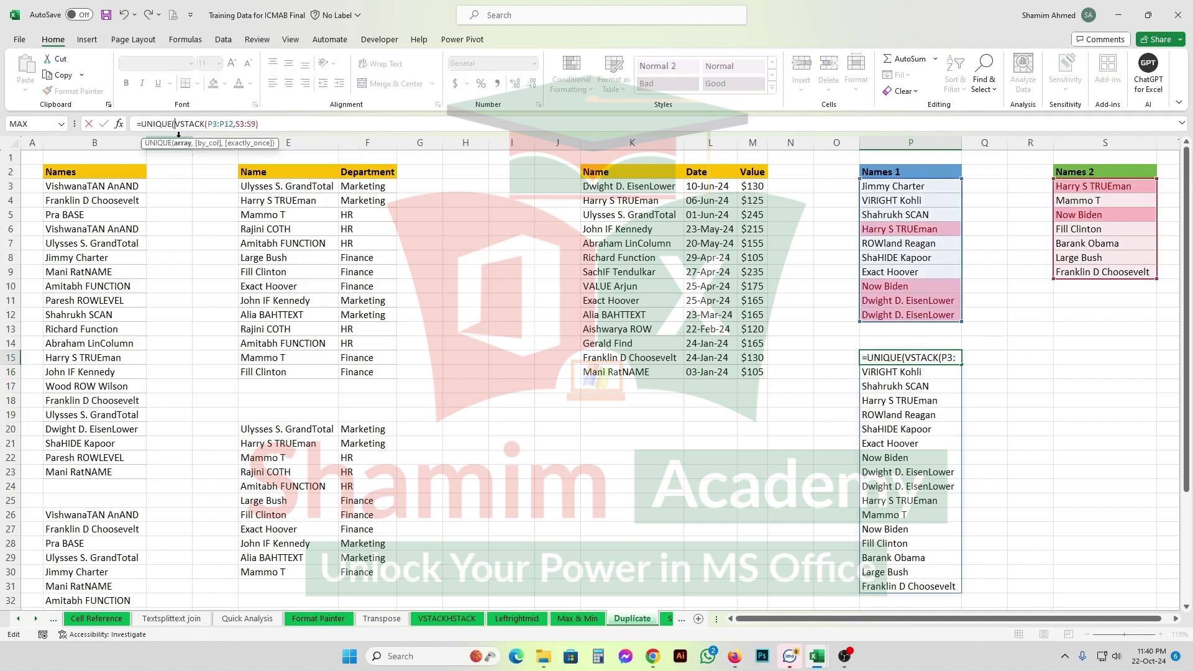
left_click(265, 125)
type(")")
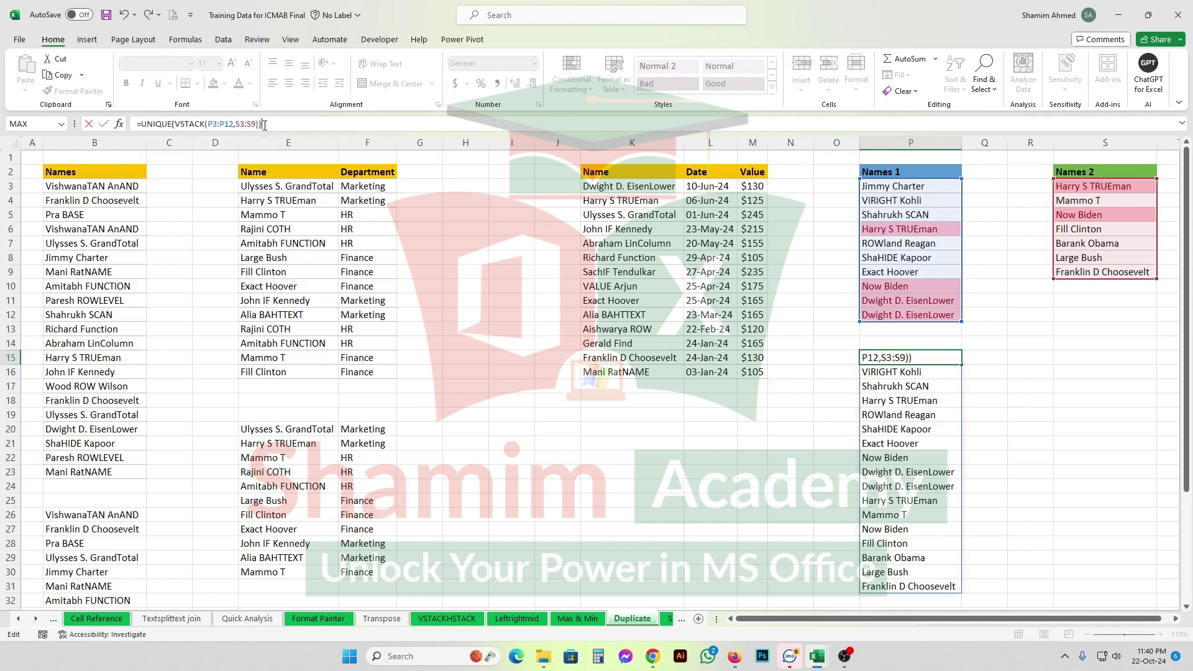
key("Return")
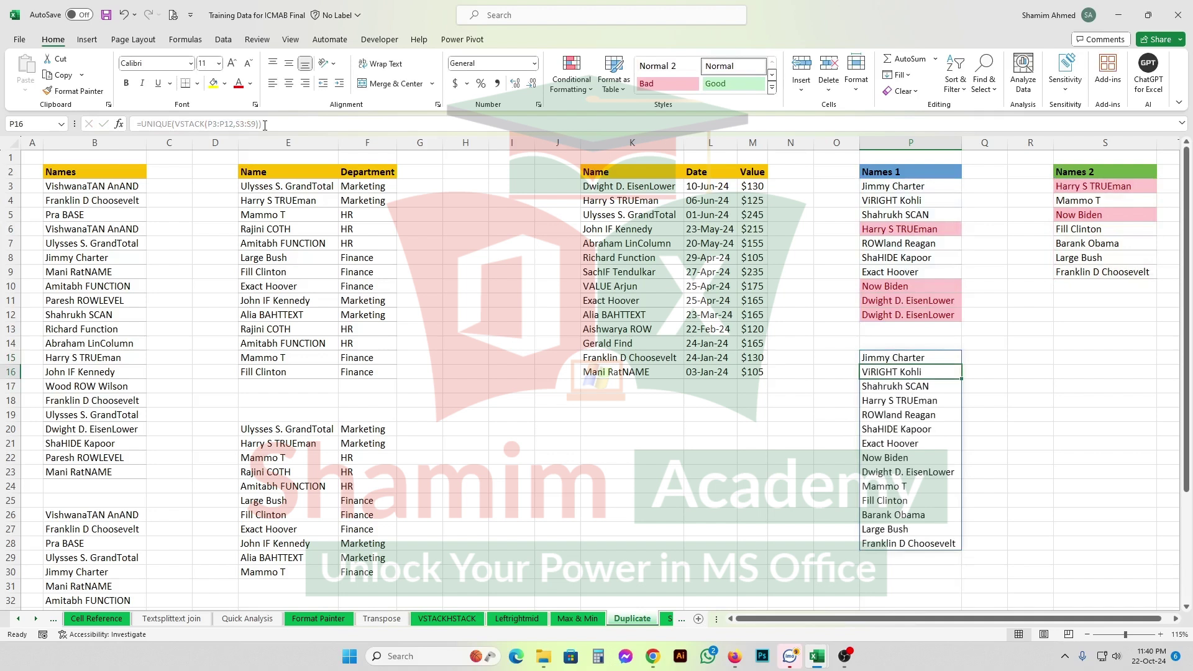